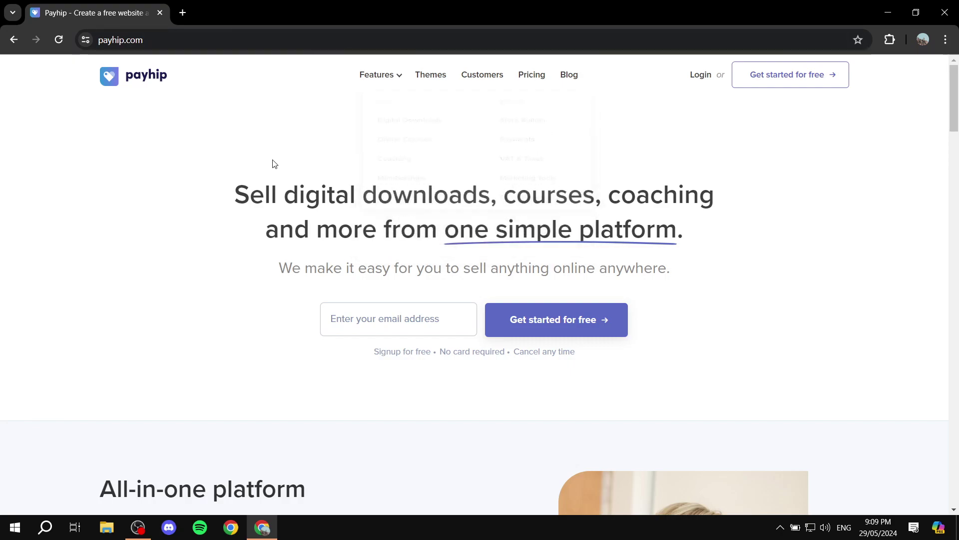
{"action": "left_click_drag", "start_coordinate": [229, 200], "coordinate": [684, 200]}
{"action": "left_click", "coordinate": [426, 191]}
{"action": "left_click", "coordinate": [254, 229]}
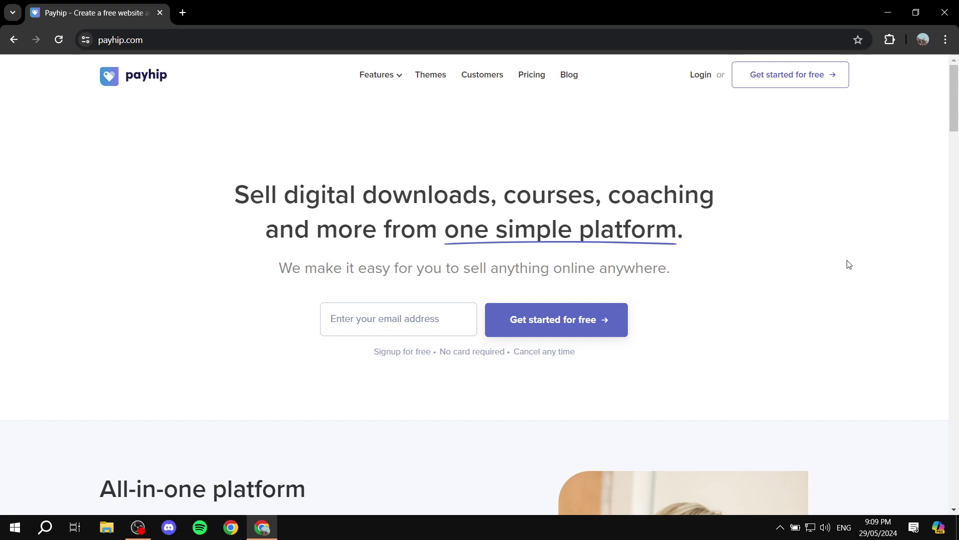
Step: Open the Payhip pricing page and review what the Free Forever plan includes
{"action": "left_click", "coordinate": [543, 75]}
{"action": "scroll", "coordinate": [457, 187], "scroll_direction": "down", "scroll_amount": 1}
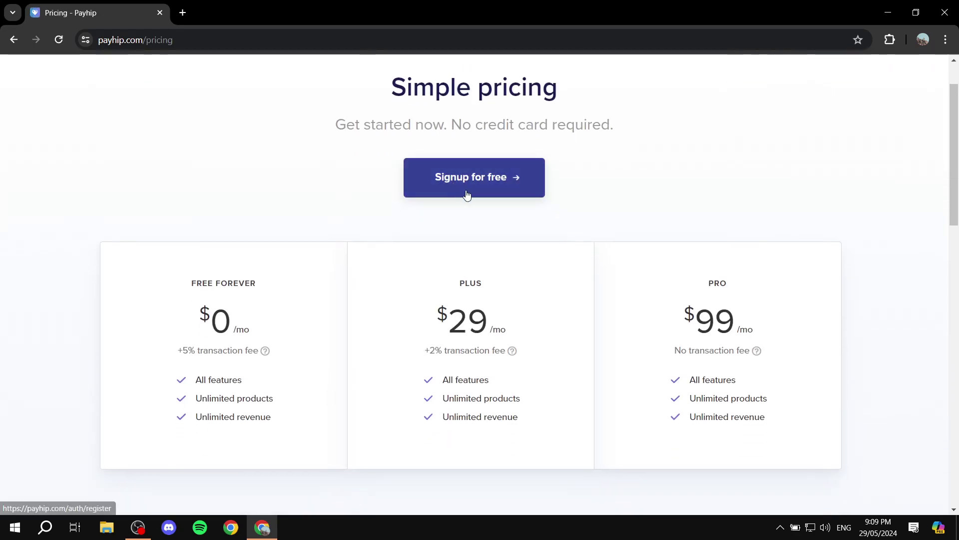
{"action": "triple_click", "coordinate": [198, 284]}
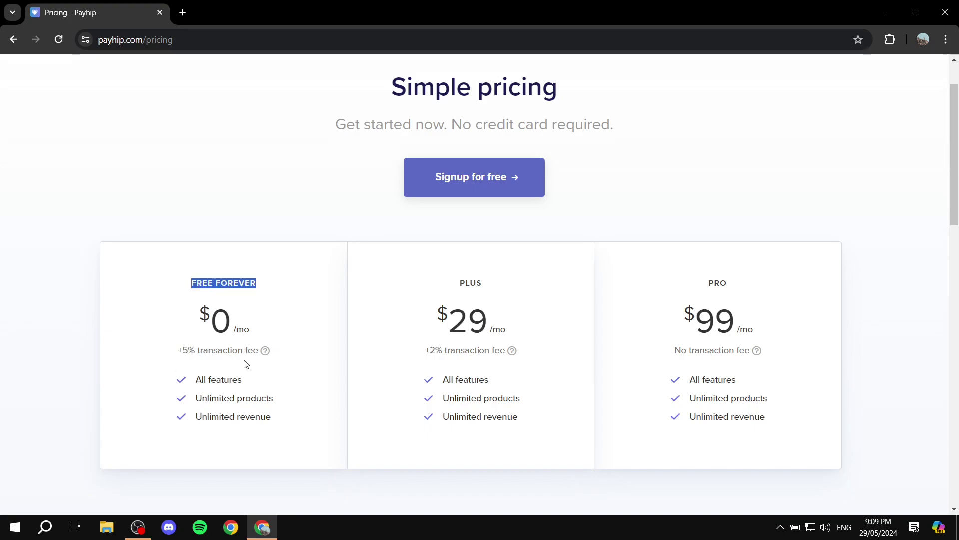
{"action": "left_click_drag", "start_coordinate": [194, 380], "coordinate": [306, 432]}
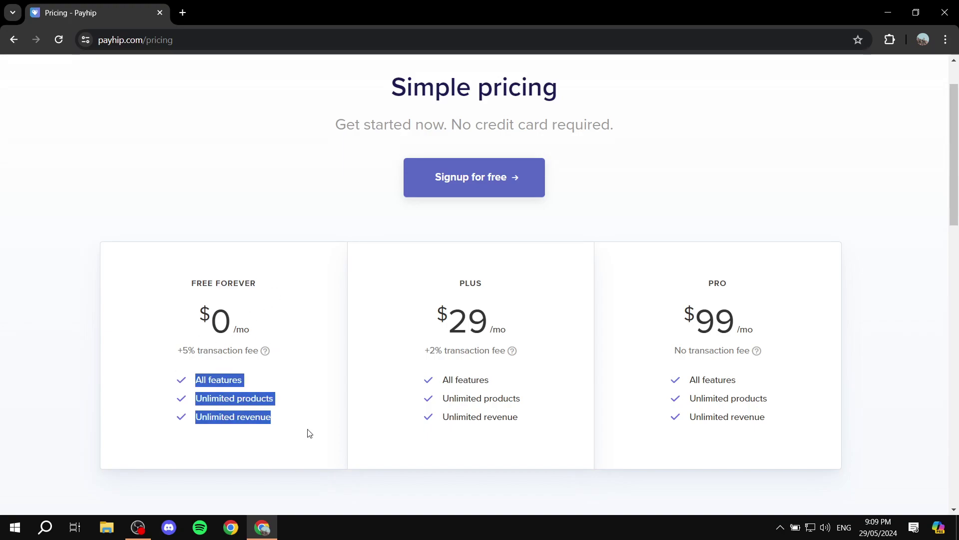
{"action": "left_click", "coordinate": [309, 433]}
{"action": "left_click_drag", "start_coordinate": [184, 399], "coordinate": [274, 420]}
{"action": "left_click", "coordinate": [212, 437]}
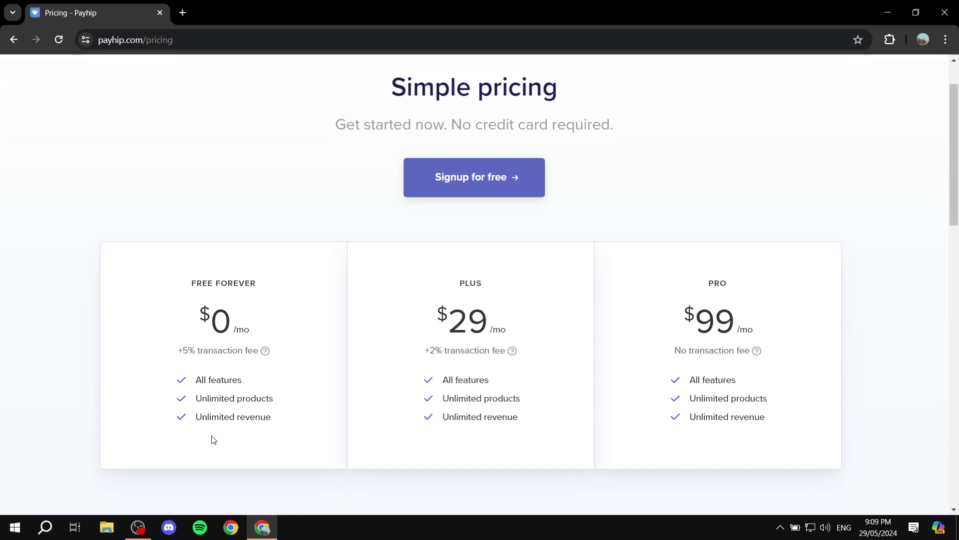
Step: Compare the transaction fees of the Free Forever, Plus and Pro plans
{"action": "left_click_drag", "start_coordinate": [450, 278], "coordinate": [644, 279]}
{"action": "left_click", "coordinate": [772, 279]}
{"action": "left_click_drag", "start_coordinate": [176, 353], "coordinate": [284, 360]}
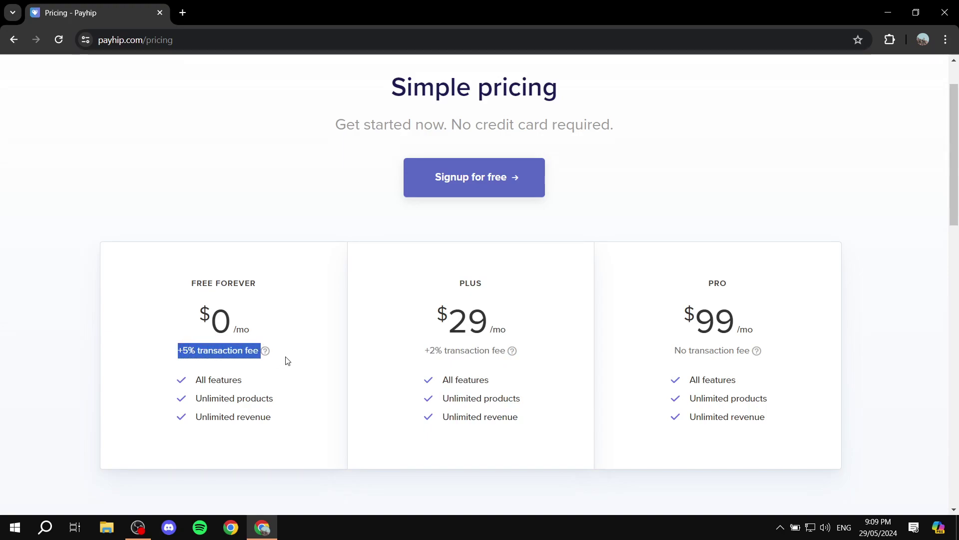
{"action": "left_click_drag", "start_coordinate": [408, 360], "coordinate": [542, 358]}
{"action": "left_click", "coordinate": [555, 358]}
{"action": "left_click_drag", "start_coordinate": [673, 351], "coordinate": [793, 355]}
{"action": "left_click", "coordinate": [792, 355]}
{"action": "left_click_drag", "start_coordinate": [175, 358], "coordinate": [337, 351]}
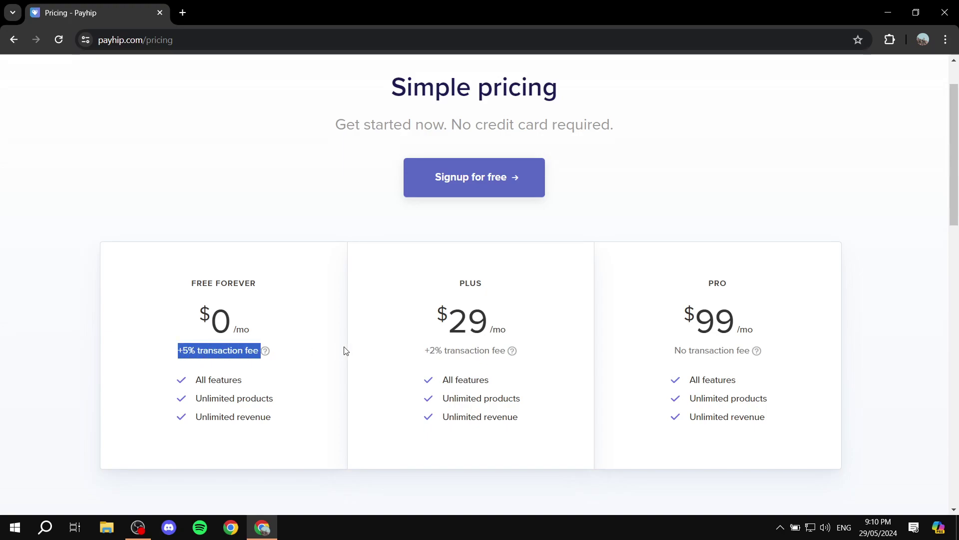
{"action": "left_click", "coordinate": [284, 344]}
{"action": "left_click_drag", "start_coordinate": [192, 284], "coordinate": [325, 291]}
{"action": "left_click", "coordinate": [325, 291]}
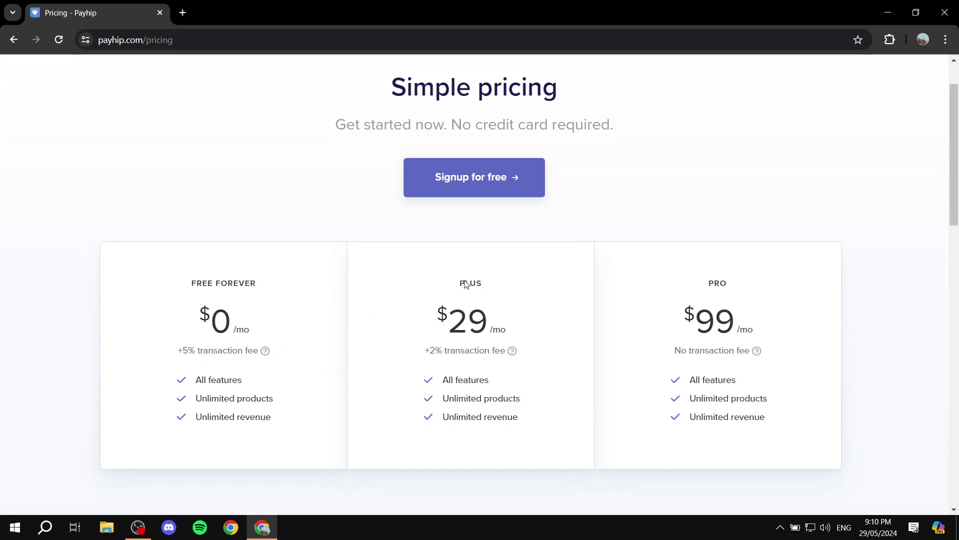
{"action": "left_click_drag", "start_coordinate": [411, 361], "coordinate": [531, 355]}
{"action": "left_click", "coordinate": [561, 344]}
{"action": "scroll", "coordinate": [833, 343], "scroll_direction": "up", "scroll_amount": 1}
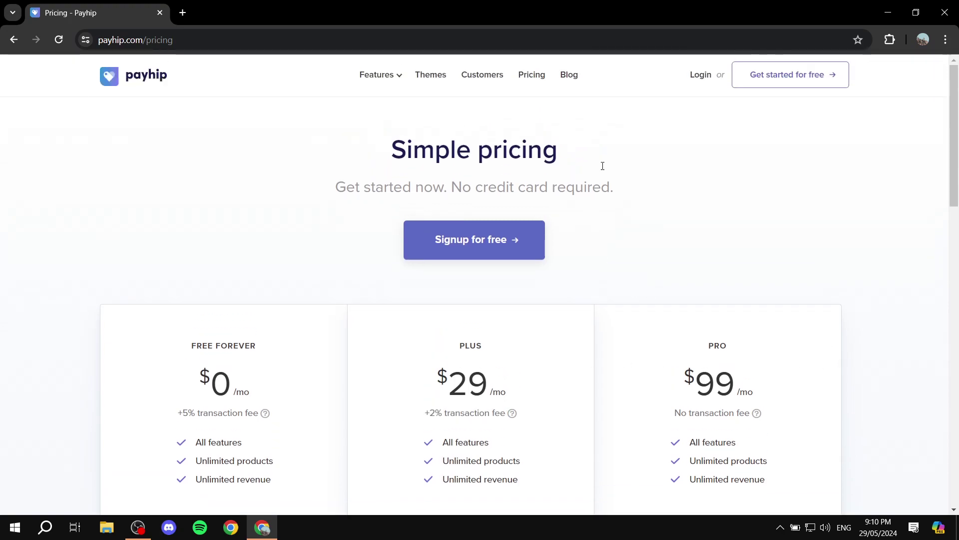
Step: Return to the Payhip homepage and open the registration form for a free account
{"action": "left_click", "coordinate": [145, 84]}
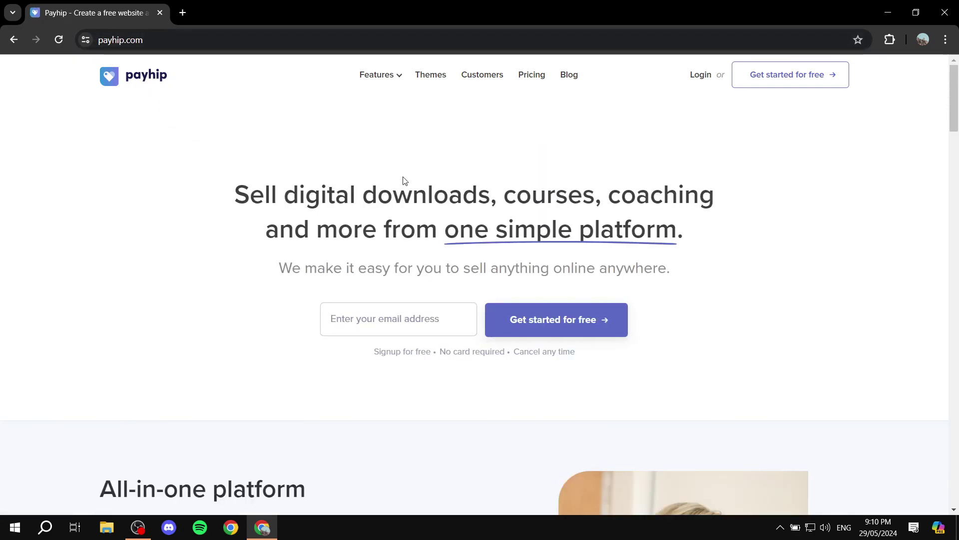
{"action": "left_click", "coordinate": [806, 72]}
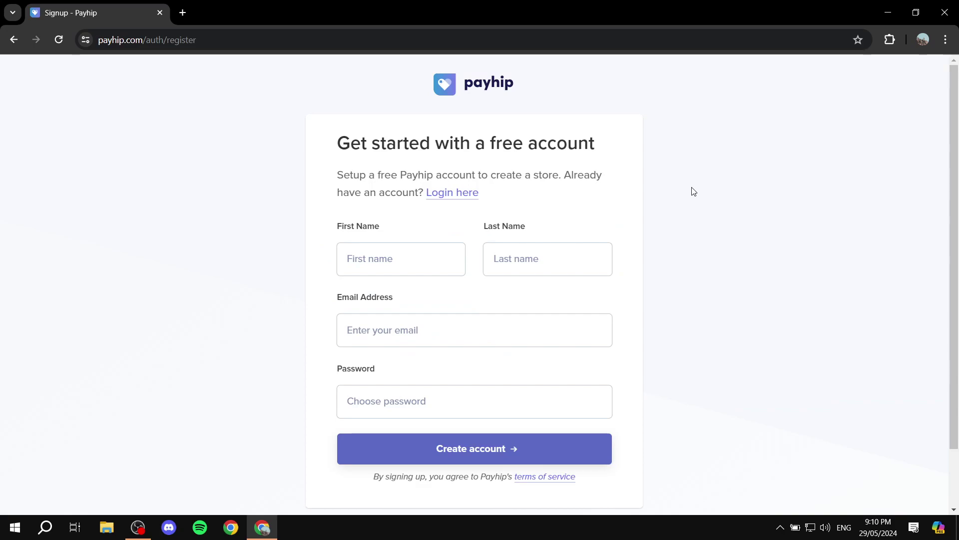
{"action": "scroll", "coordinate": [655, 234], "scroll_direction": "down", "scroll_amount": 2}
{"action": "scroll", "coordinate": [647, 237], "scroll_direction": "up", "scroll_amount": 2}
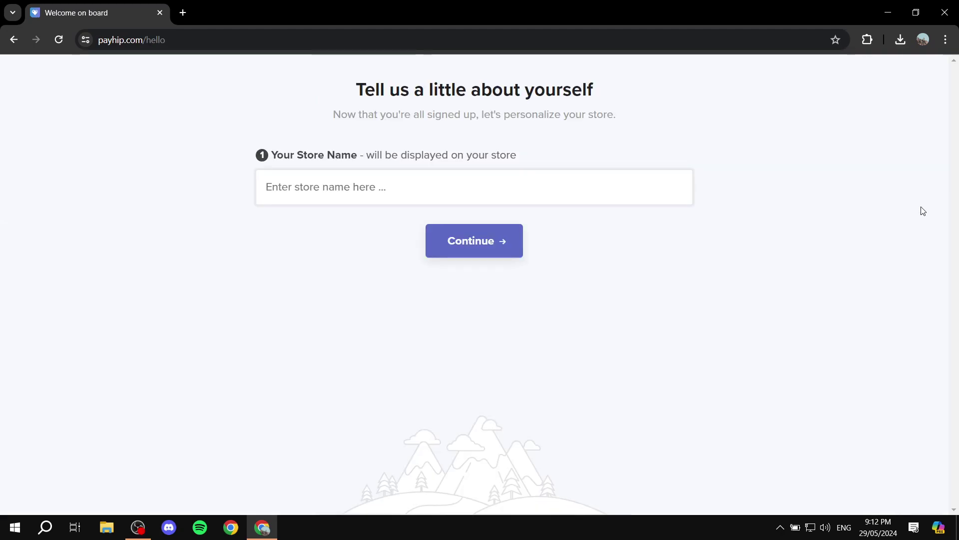
Step: Name the store "Tutorialist Explains" and continue to the store username question
{"action": "left_click_drag", "start_coordinate": [271, 152], "coordinate": [446, 151]}
{"action": "left_click", "coordinate": [563, 155]}
{"action": "left_click", "coordinate": [411, 199]}
{"action": "left_click_drag", "start_coordinate": [367, 155], "coordinate": [549, 159]}
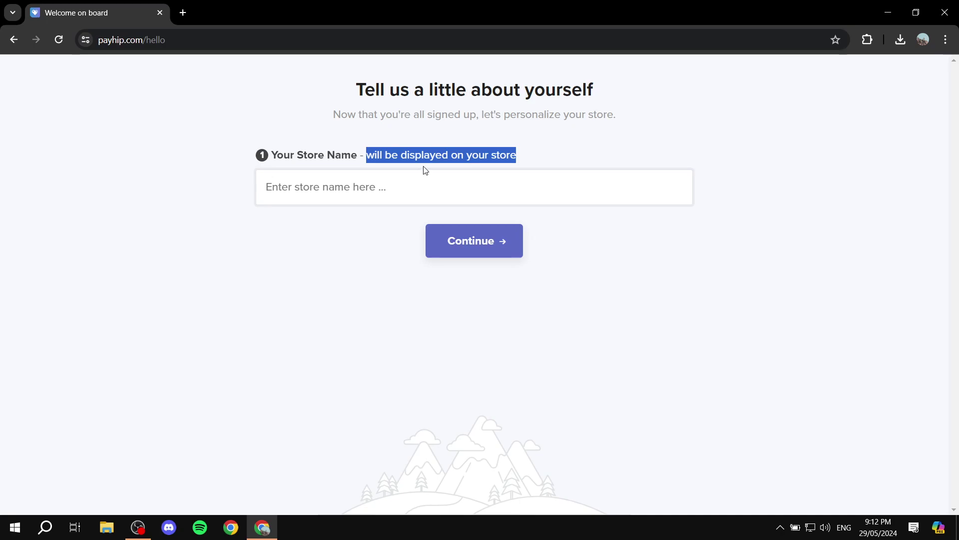
{"action": "left_click", "coordinate": [378, 189]}
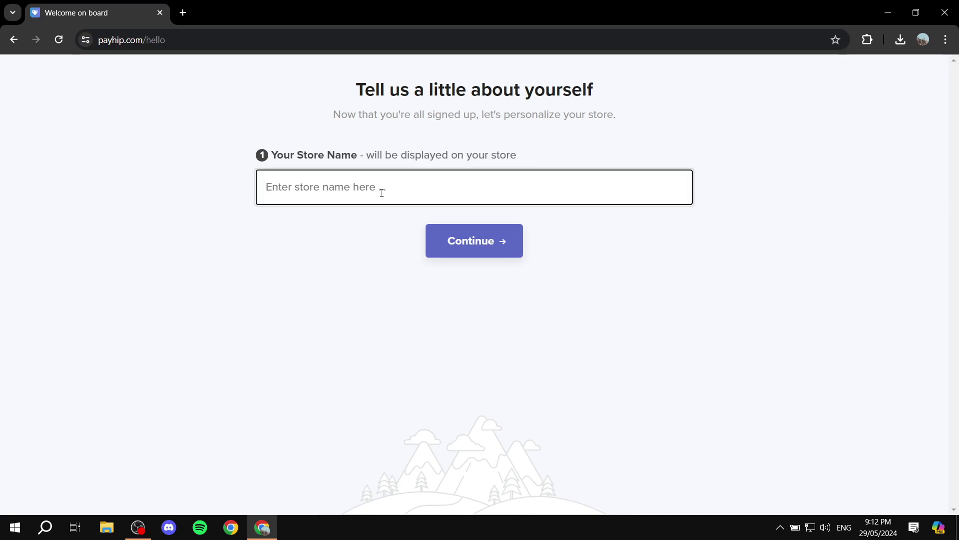
{"action": "type", "text": "Tutorialist Explains"}
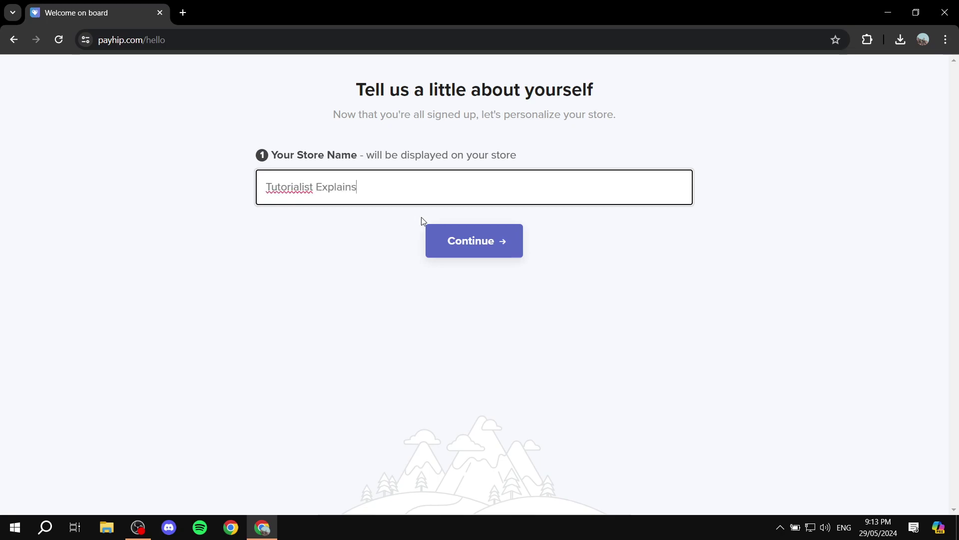
{"action": "left_click", "coordinate": [495, 241]}
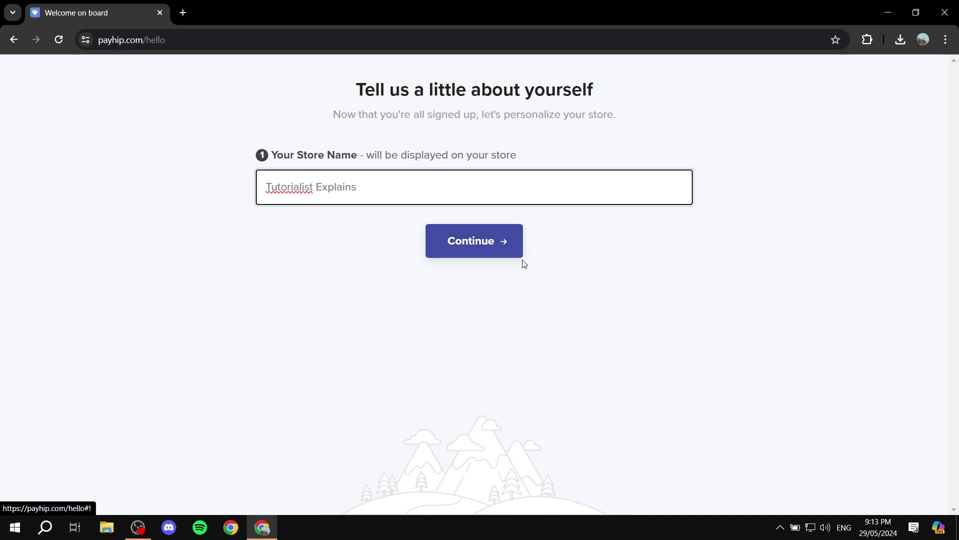
{"action": "left_click", "coordinate": [475, 242]}
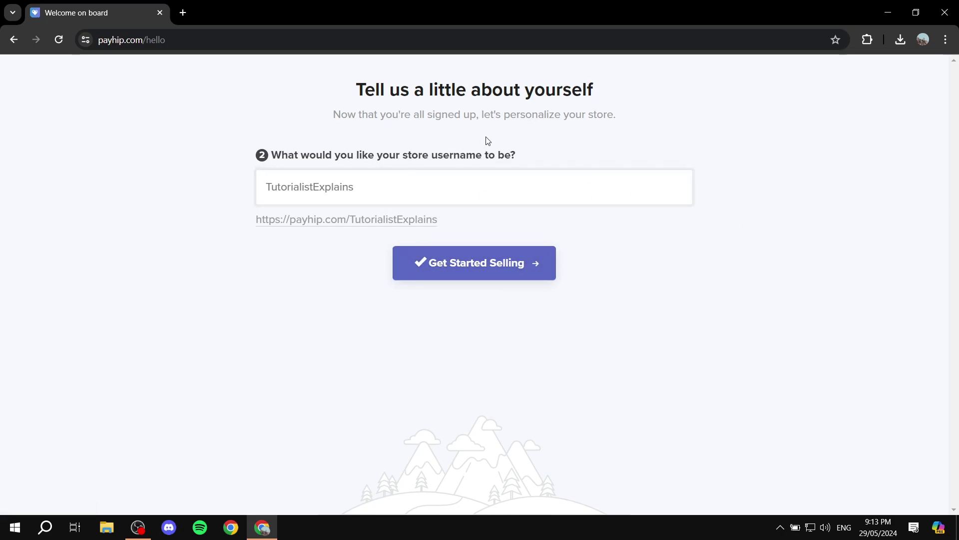
Step: Accept TutorialistExplains as the store username and finish the store setup questions
{"action": "double_click", "coordinate": [386, 178]}
{"action": "left_click", "coordinate": [233, 277]}
{"action": "left_click", "coordinate": [445, 268]}
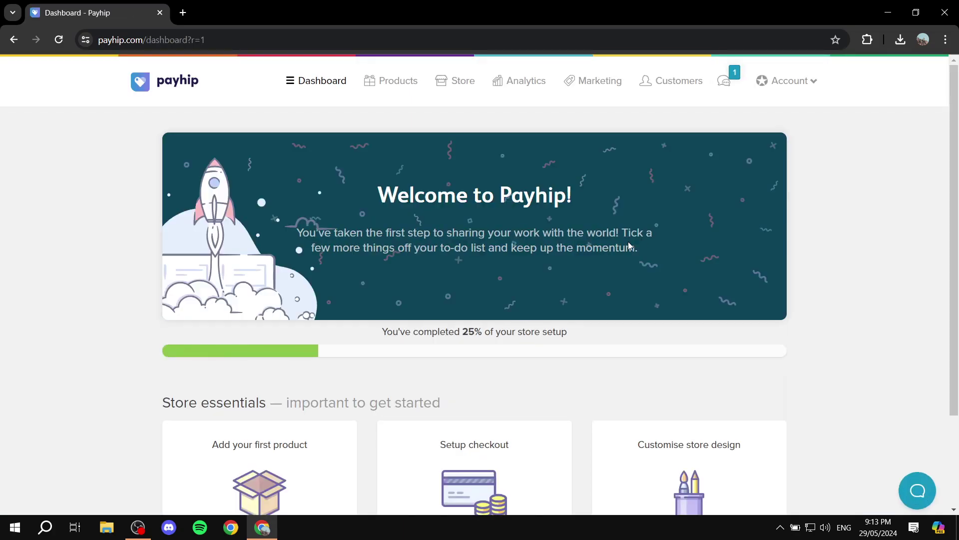
Step: Start adding the first product from the dashboard's store essentials
{"action": "scroll", "coordinate": [820, 217], "scroll_direction": "down", "scroll_amount": 3}
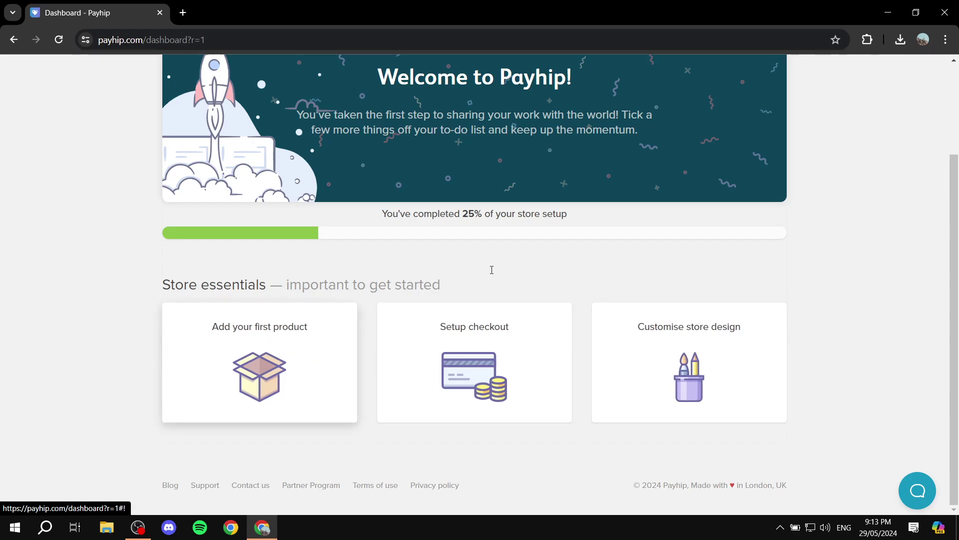
{"action": "scroll", "coordinate": [215, 323], "scroll_direction": "up", "scroll_amount": 3}
{"action": "scroll", "coordinate": [200, 325], "scroll_direction": "down", "scroll_amount": 3}
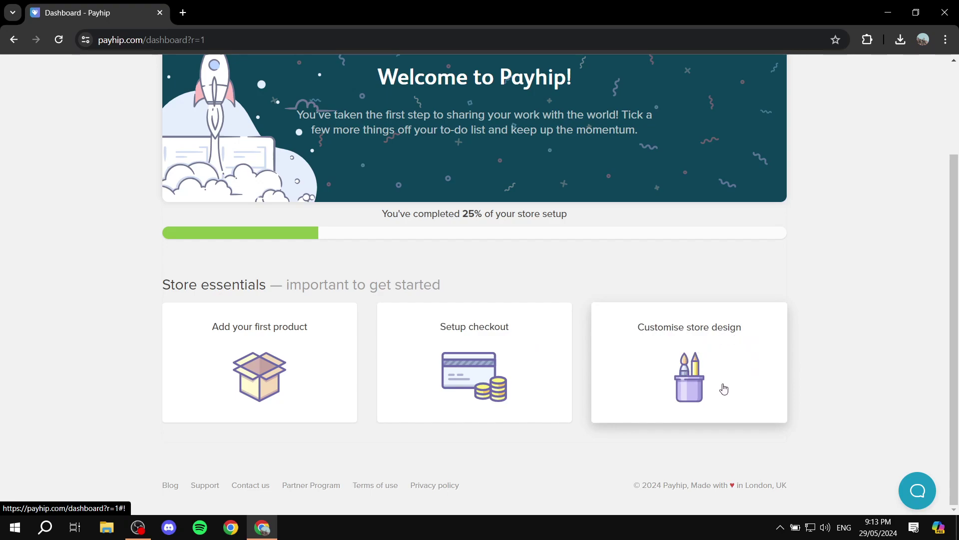
{"action": "scroll", "coordinate": [721, 362], "scroll_direction": "up", "scroll_amount": 3}
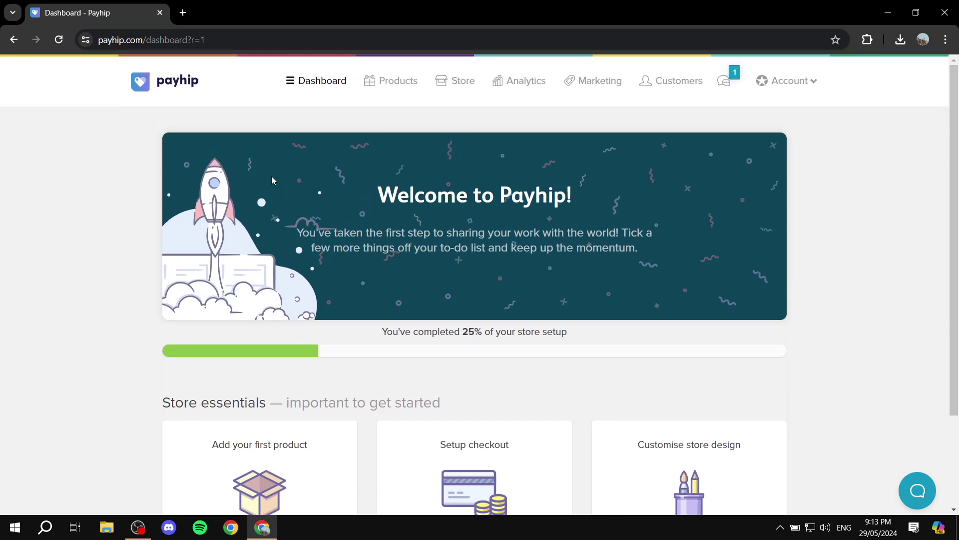
{"action": "scroll", "coordinate": [334, 187], "scroll_direction": "down", "scroll_amount": 3}
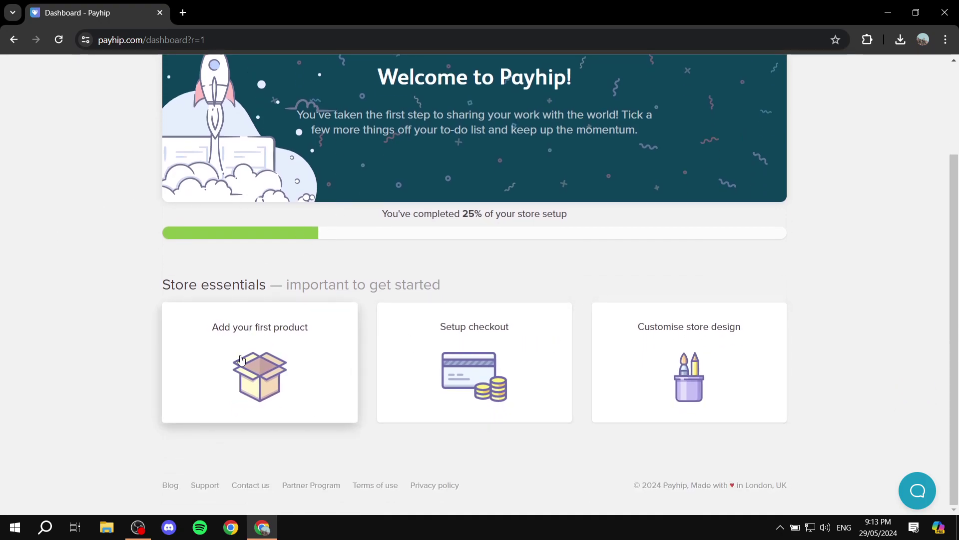
{"action": "left_click", "coordinate": [261, 356]}
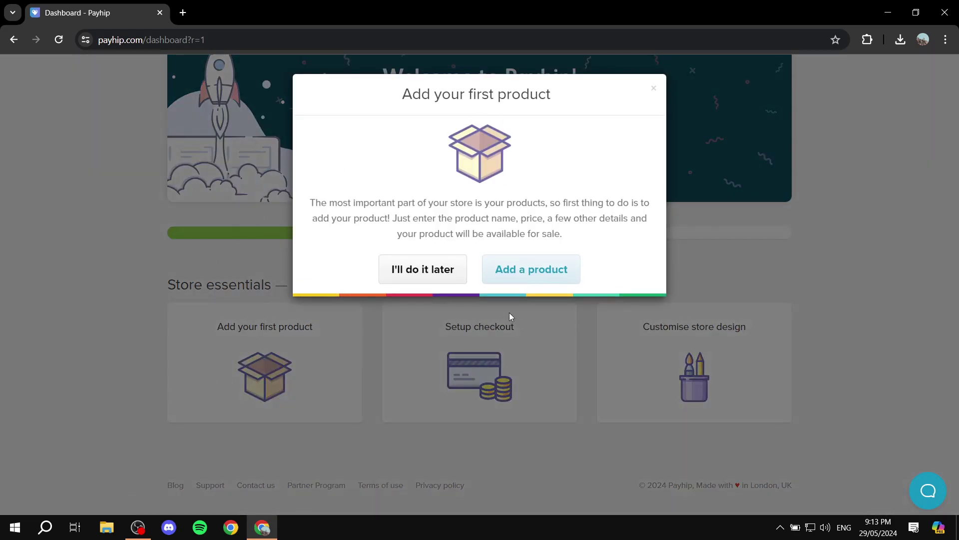
{"action": "left_click", "coordinate": [528, 274]}
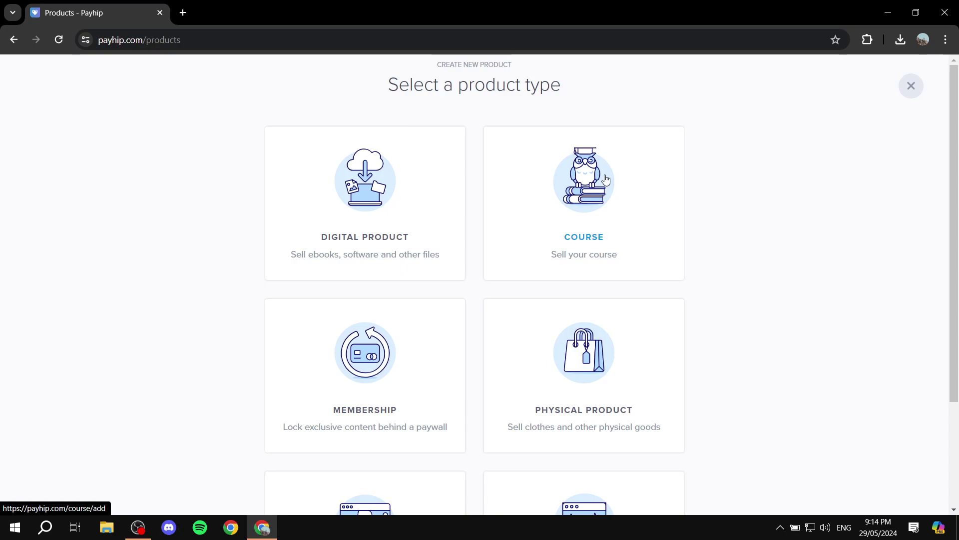
Step: Review the available product types and check the Sample PDF.pdf file on the desktop
{"action": "scroll", "coordinate": [562, 225], "scroll_direction": "down", "scroll_amount": 2}
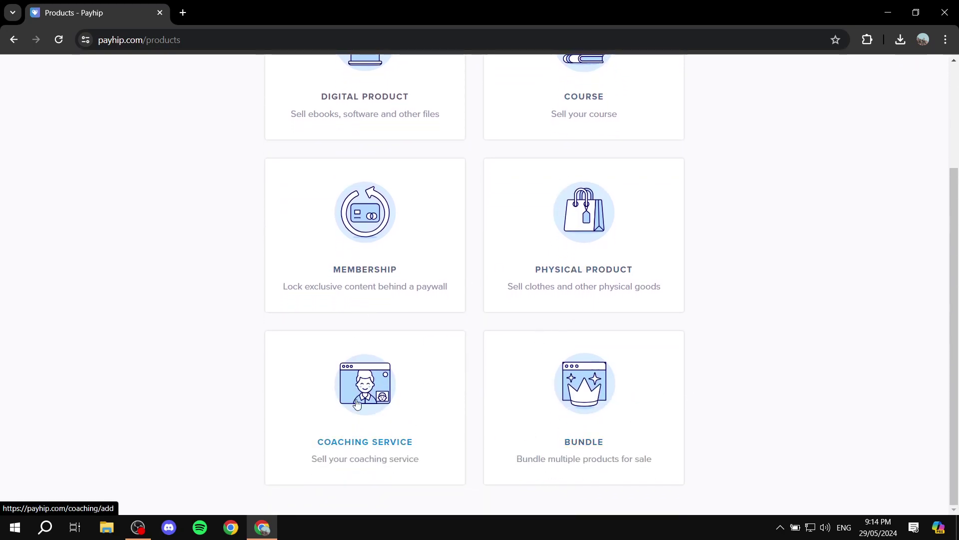
{"action": "scroll", "coordinate": [318, 448], "scroll_direction": "up", "scroll_amount": 2}
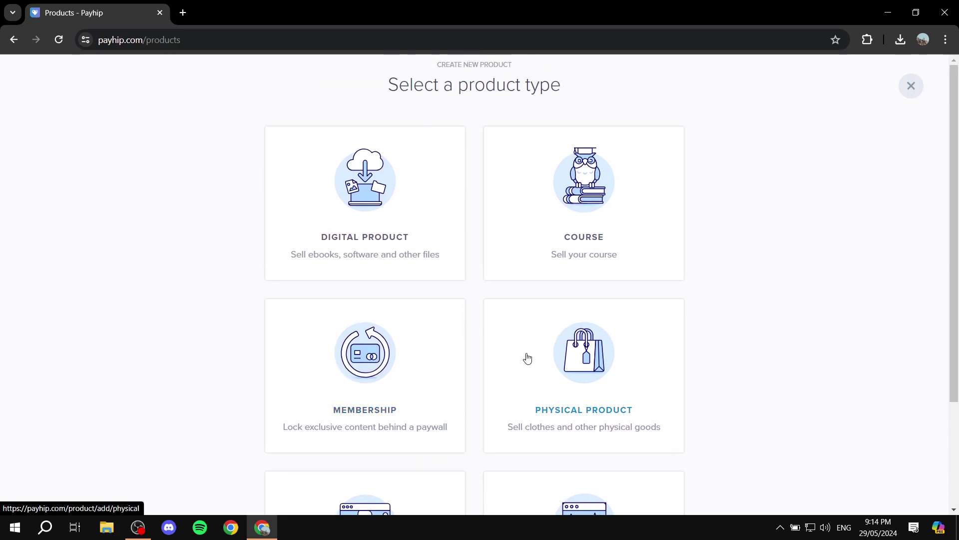
{"action": "scroll", "coordinate": [439, 388], "scroll_direction": "down", "scroll_amount": 2}
{"action": "scroll", "coordinate": [618, 388], "scroll_direction": "up", "scroll_amount": 2}
{"action": "left_click", "coordinate": [888, 12]}
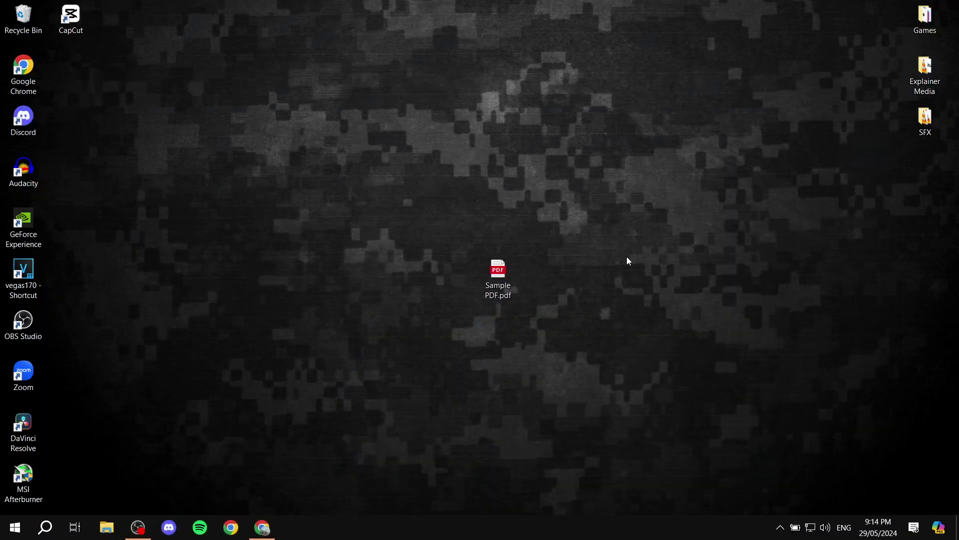
{"action": "left_click", "coordinate": [490, 262]}
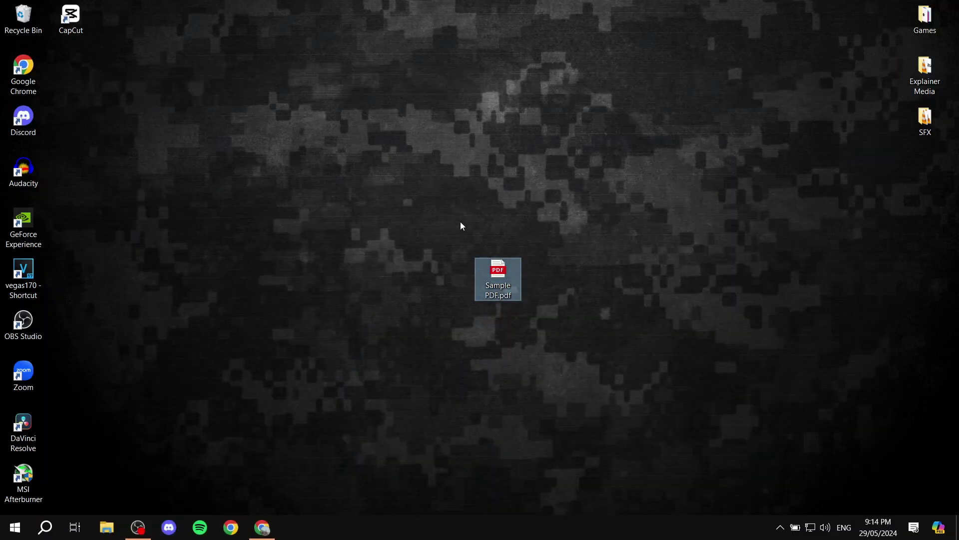
{"action": "left_click_drag", "start_coordinate": [445, 330], "coordinate": [583, 255]}
{"action": "left_click", "coordinate": [262, 528]}
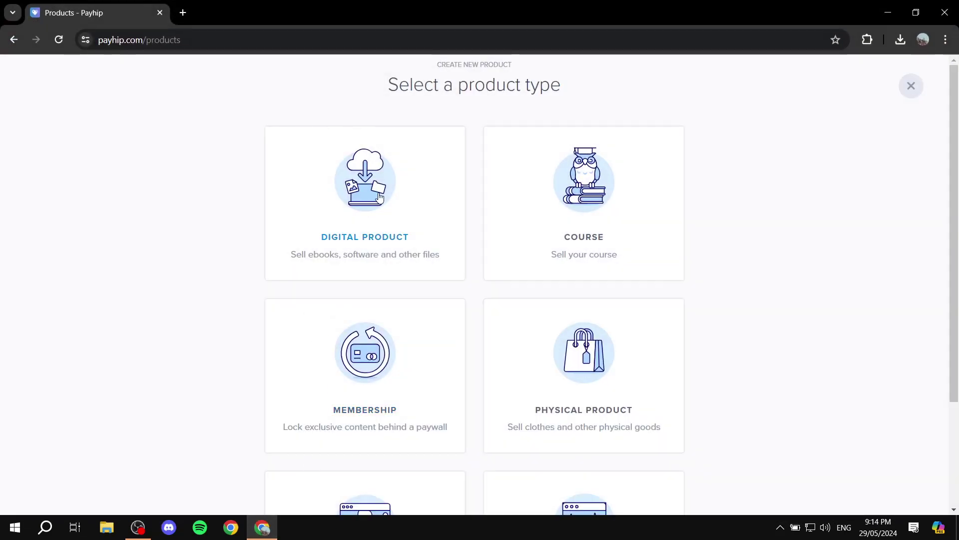
Step: Create a new digital product and upload Sample PDF.pdf from the desktop as its product file
{"action": "left_click", "coordinate": [370, 207]}
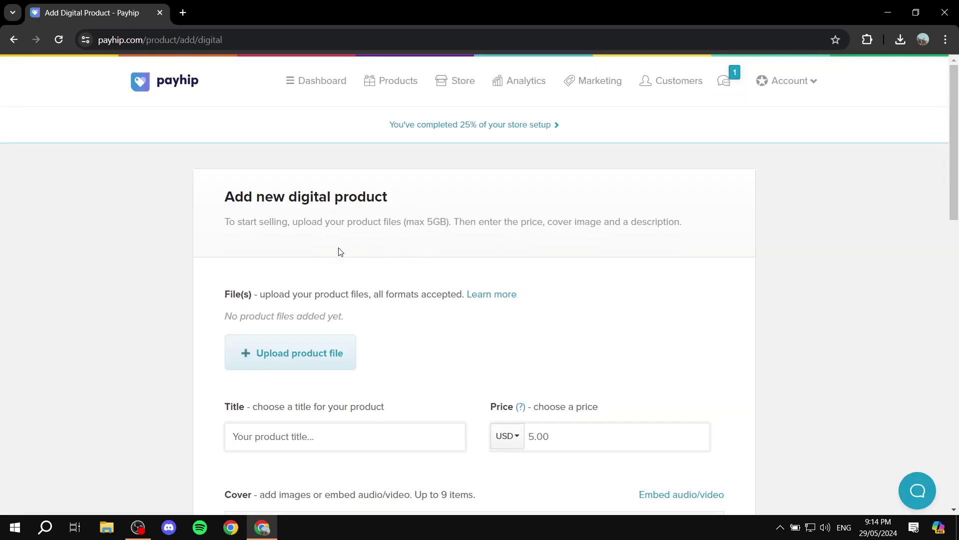
{"action": "scroll", "coordinate": [355, 224], "scroll_direction": "down", "scroll_amount": 1}
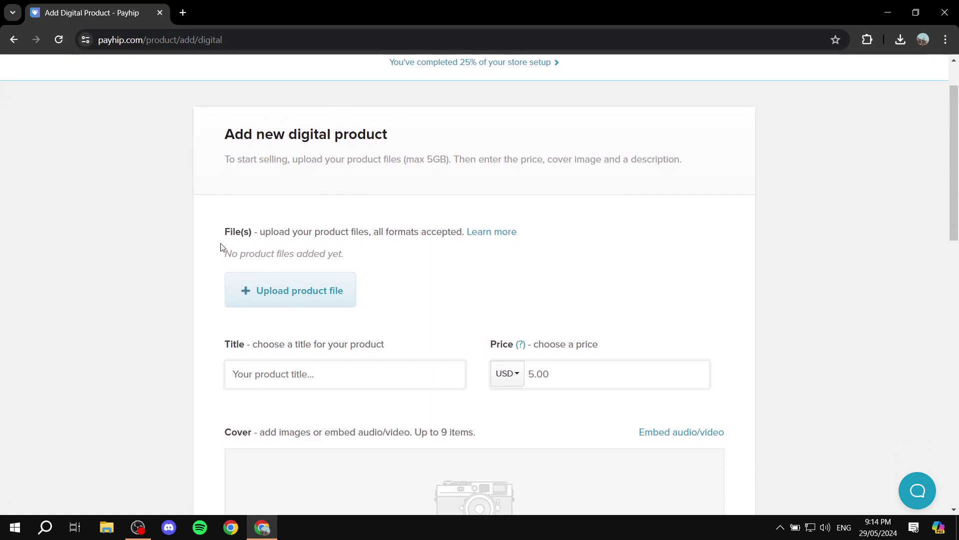
{"action": "left_click_drag", "start_coordinate": [223, 236], "coordinate": [509, 247]}
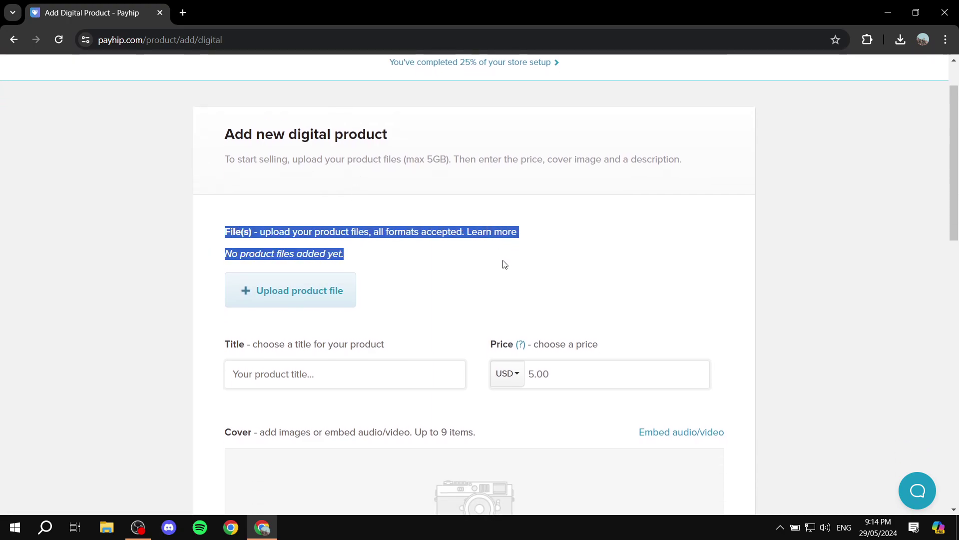
{"action": "left_click", "coordinate": [501, 263]}
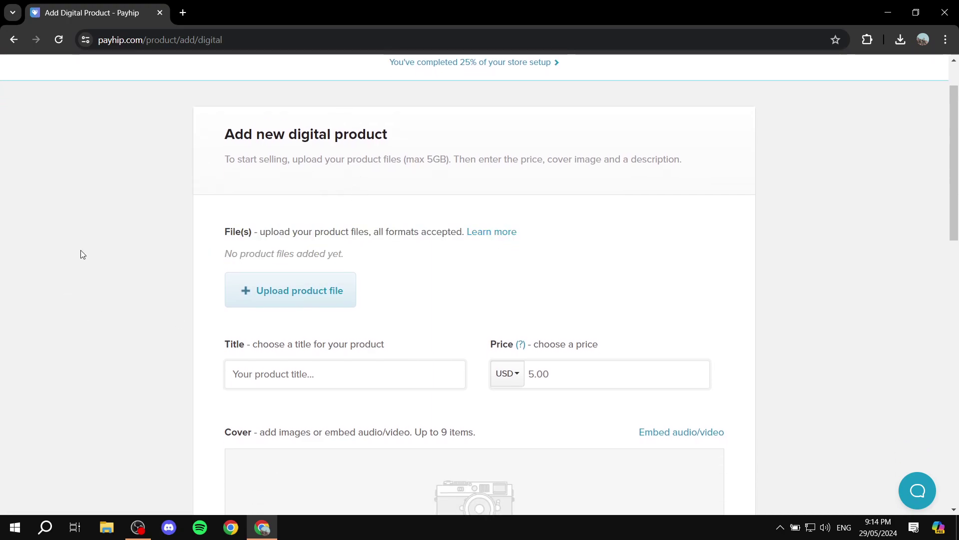
{"action": "left_click", "coordinate": [283, 301]}
{"action": "left_click", "coordinate": [145, 350]}
{"action": "left_click", "coordinate": [373, 369]}
{"action": "double_click", "coordinate": [384, 369]}
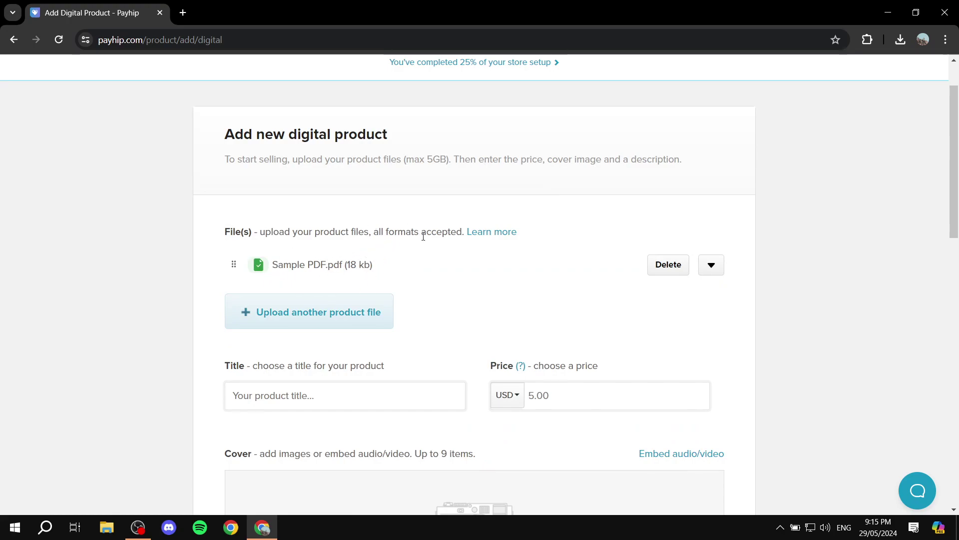
Step: Check the file format note and title the product Sample PDF
{"action": "left_click_drag", "start_coordinate": [373, 229], "coordinate": [463, 235]}
{"action": "left_click", "coordinate": [301, 238]}
{"action": "scroll", "coordinate": [505, 248], "scroll_direction": "down", "scroll_amount": 3}
{"action": "left_click", "coordinate": [411, 273]}
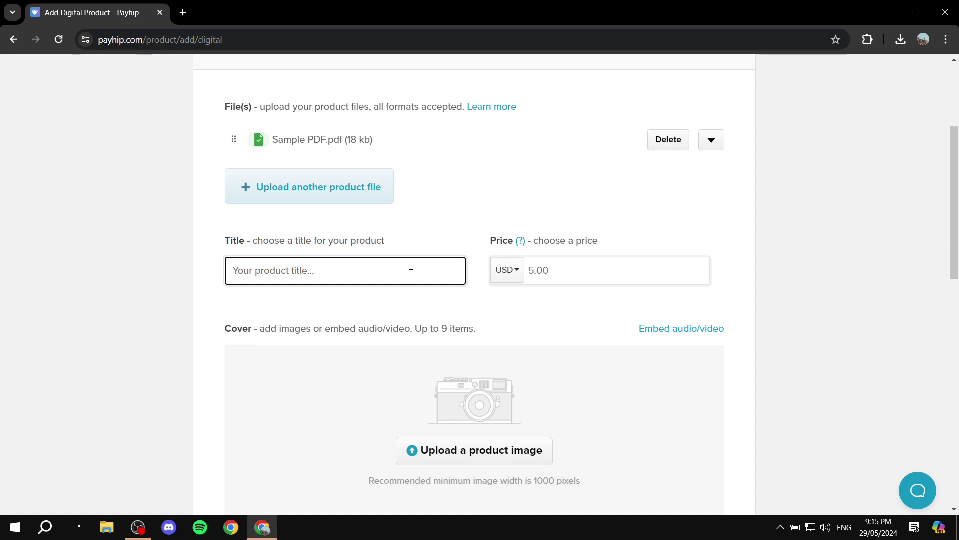
{"action": "type", "text": "Sample PDF"}
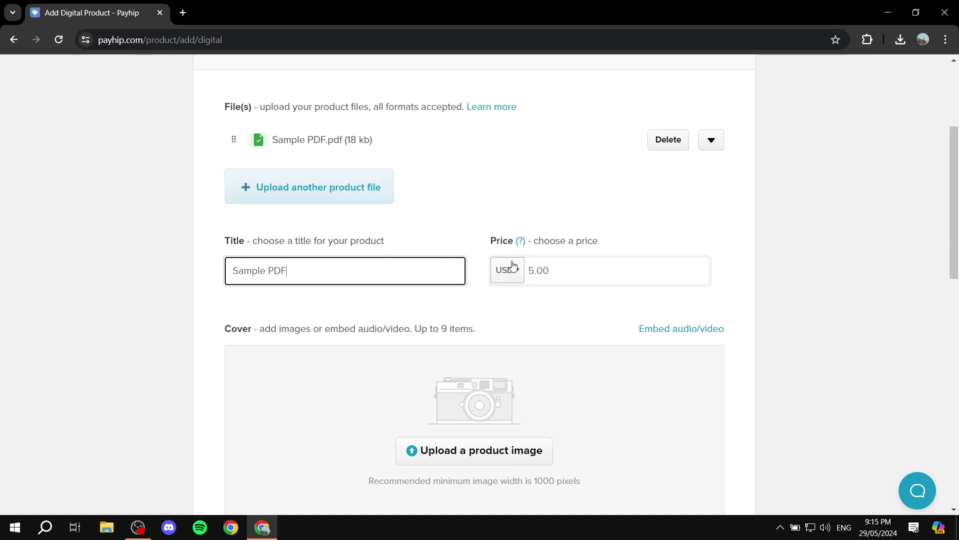
Step: Set the product price to 25
{"action": "double_click", "coordinate": [494, 241]}
{"action": "left_click", "coordinate": [658, 214]}
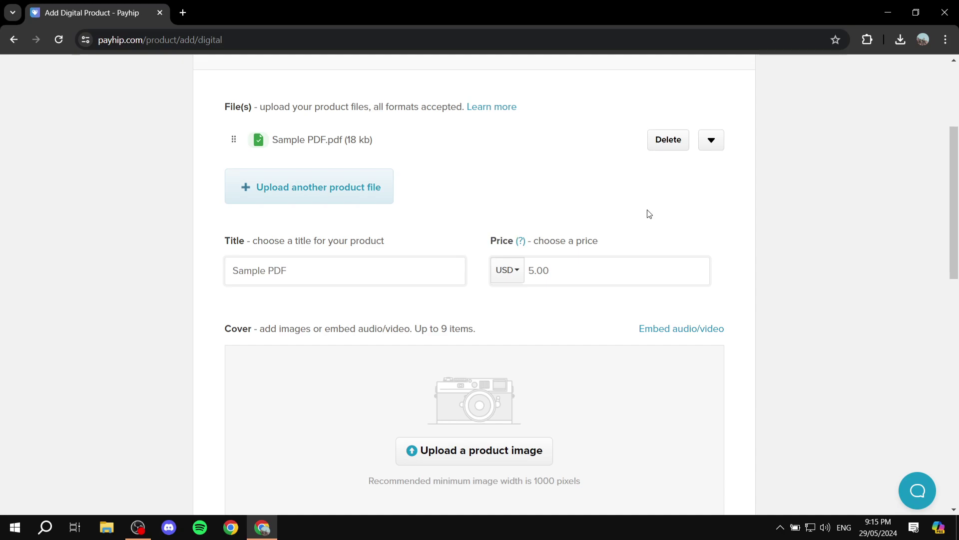
{"action": "left_click", "coordinate": [576, 275]}
{"action": "double_click", "coordinate": [554, 266]}
{"action": "type", "text": "25"}
{"action": "left_click", "coordinate": [720, 245]}
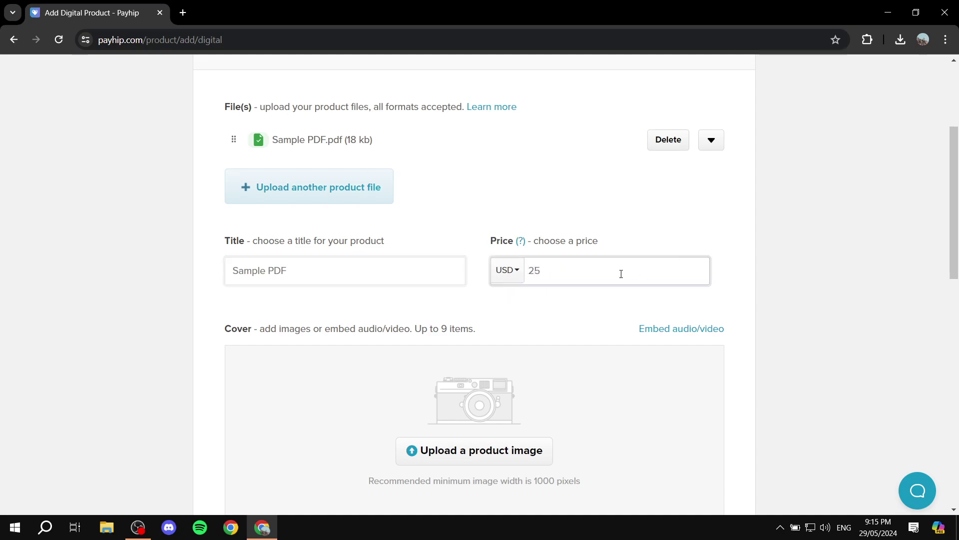
Step: Look through the currencies available for the product price, keeping USD selected
{"action": "left_click", "coordinate": [508, 271]}
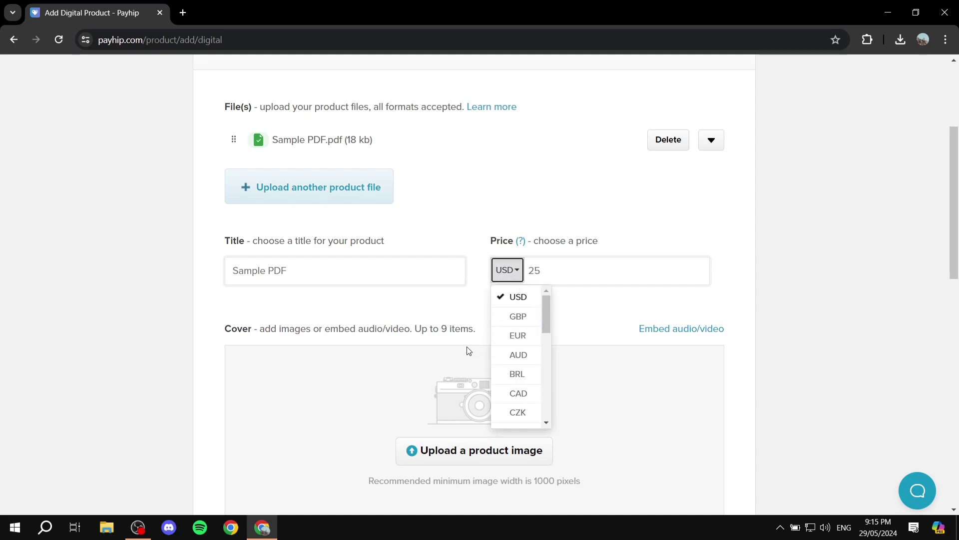
{"action": "scroll", "coordinate": [529, 377], "scroll_direction": "down", "scroll_amount": 1}
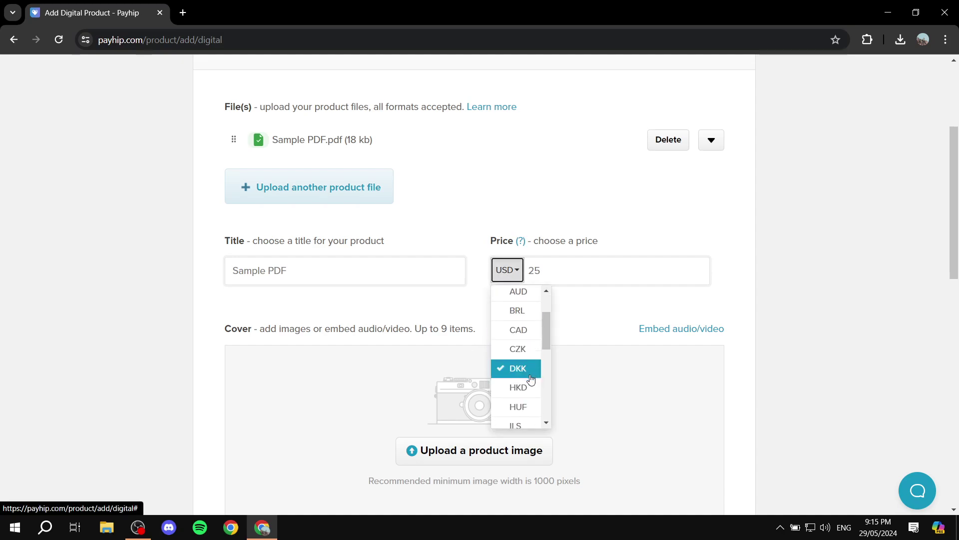
{"action": "scroll", "coordinate": [531, 380], "scroll_direction": "down", "scroll_amount": 5}
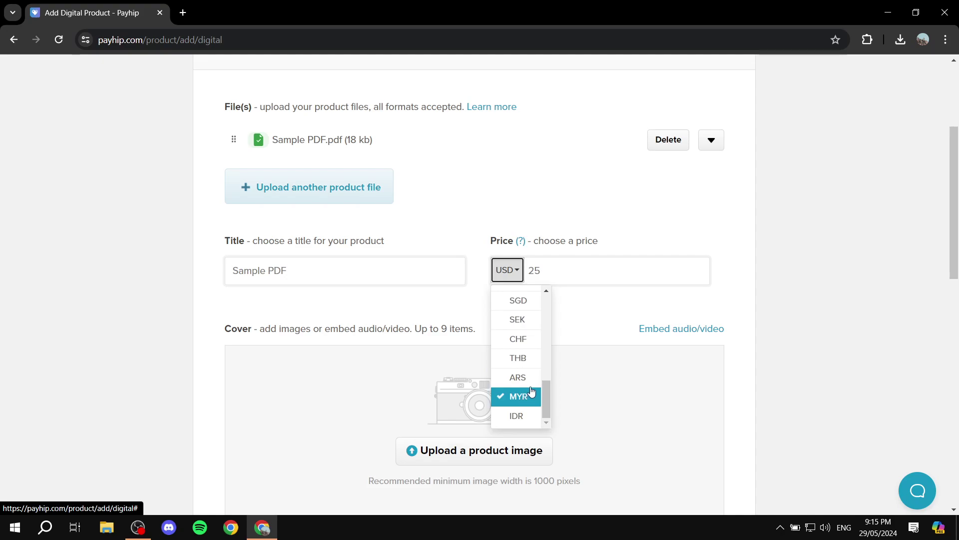
{"action": "scroll", "coordinate": [571, 327], "scroll_direction": "down", "scroll_amount": 2}
{"action": "scroll", "coordinate": [754, 293], "scroll_direction": "up", "scroll_amount": 5}
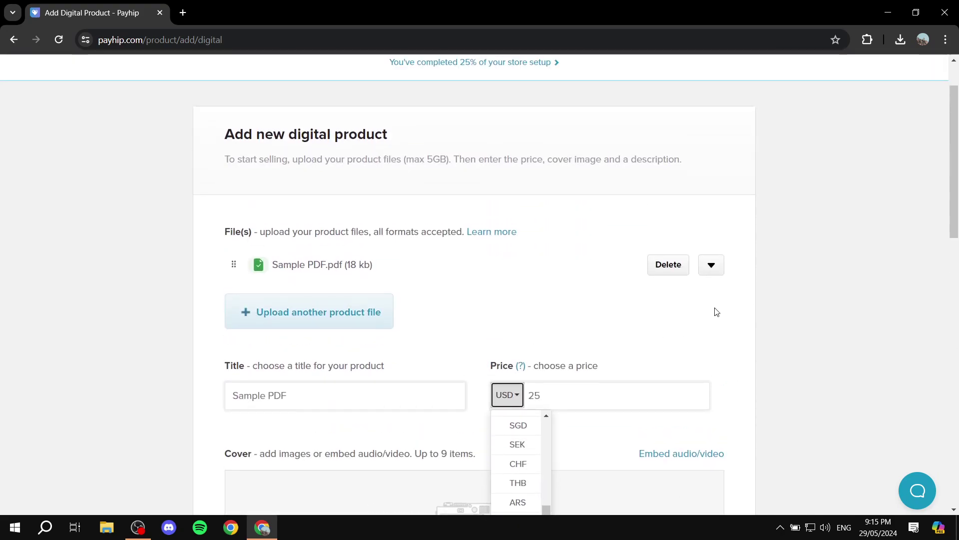
{"action": "scroll", "coordinate": [750, 310], "scroll_direction": "down", "scroll_amount": 1}
{"action": "left_click", "coordinate": [475, 331]}
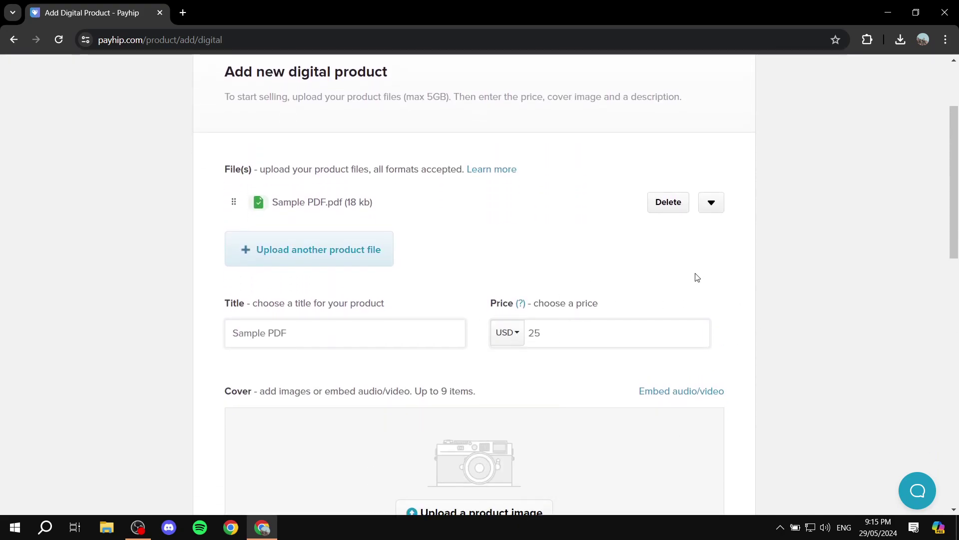
{"action": "scroll", "coordinate": [698, 276], "scroll_direction": "down", "scroll_amount": 1}
{"action": "left_click", "coordinate": [600, 266]}
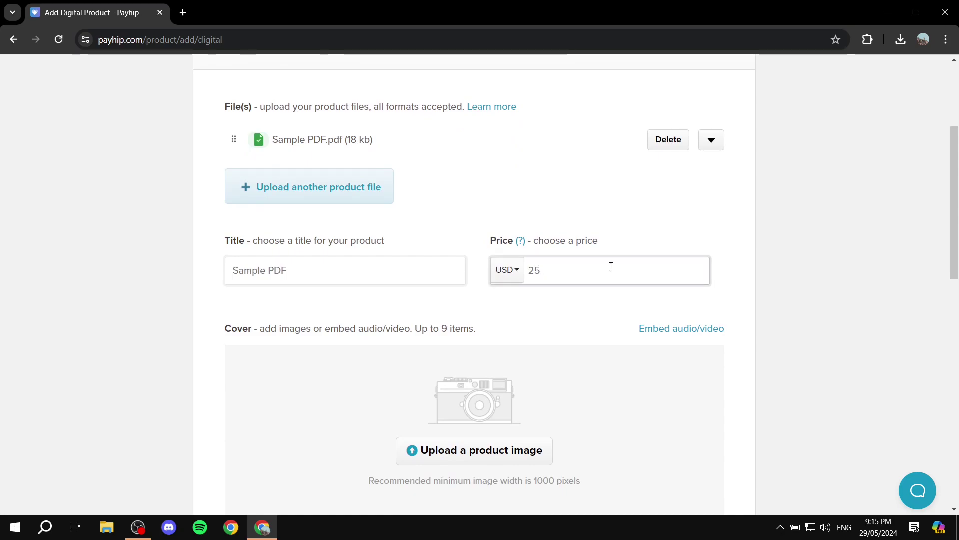
Step: Check the recommended cover image width and upload Colors.png from the desktop's Explainer Media folder as the product image
{"action": "scroll", "coordinate": [643, 276], "scroll_direction": "down", "scroll_amount": 3}
{"action": "scroll", "coordinate": [352, 193], "scroll_direction": "up", "scroll_amount": 1}
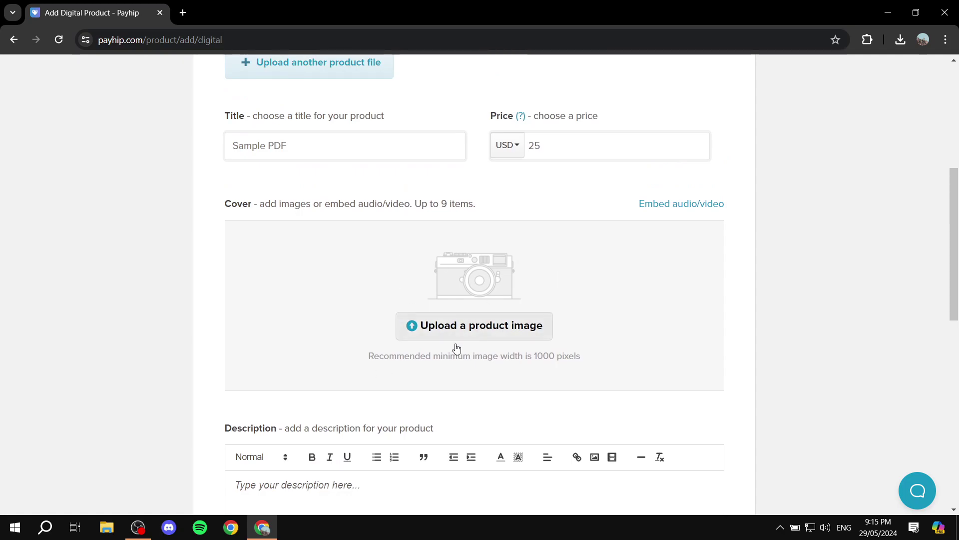
{"action": "left_click_drag", "start_coordinate": [374, 356], "coordinate": [603, 359]}
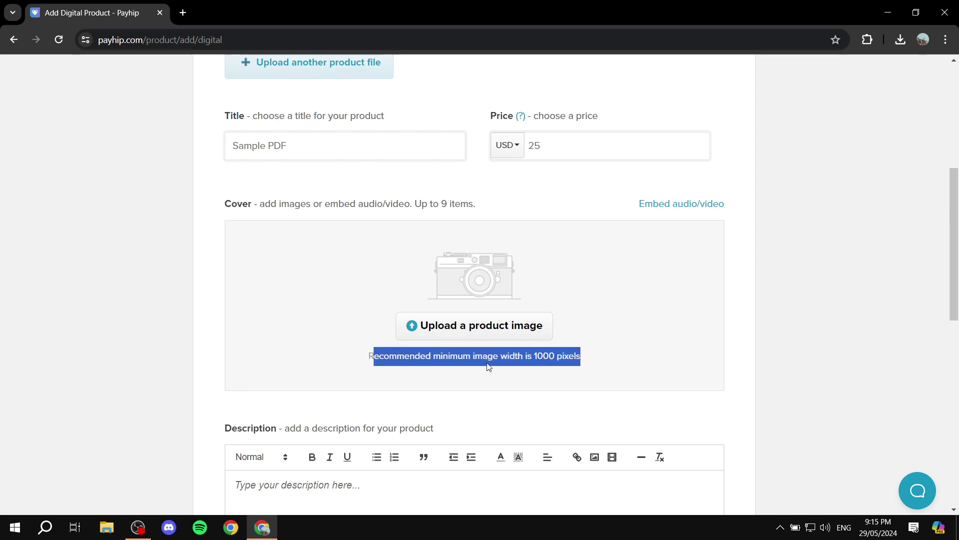
{"action": "left_click", "coordinate": [629, 357]}
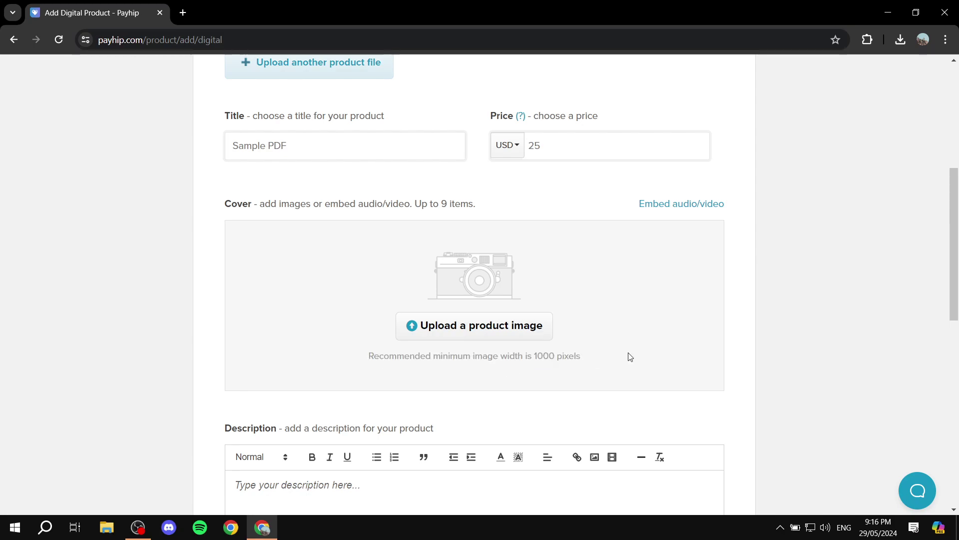
{"action": "left_click", "coordinate": [512, 331]}
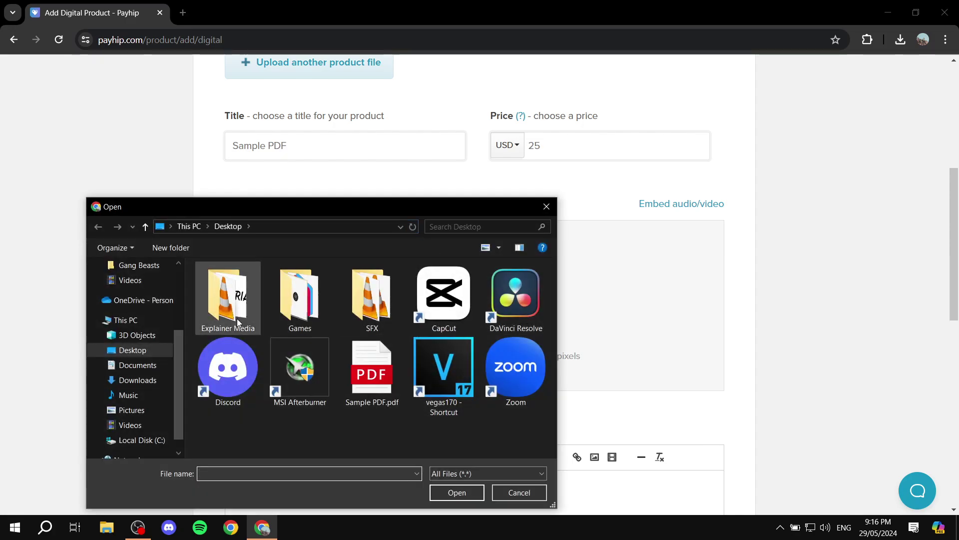
{"action": "double_click", "coordinate": [210, 313]}
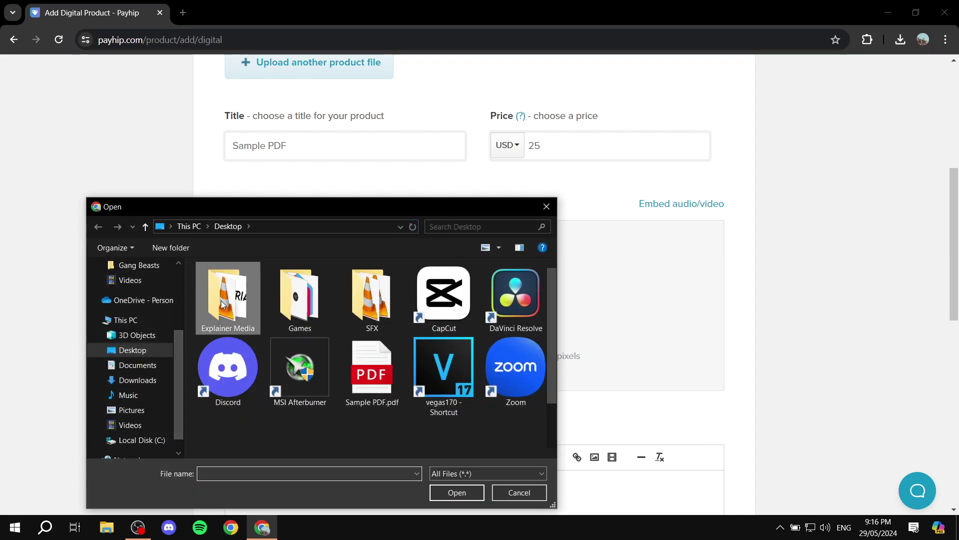
{"action": "scroll", "coordinate": [516, 337], "scroll_direction": "down", "scroll_amount": 1}
{"action": "scroll", "coordinate": [449, 338], "scroll_direction": "up", "scroll_amount": 1}
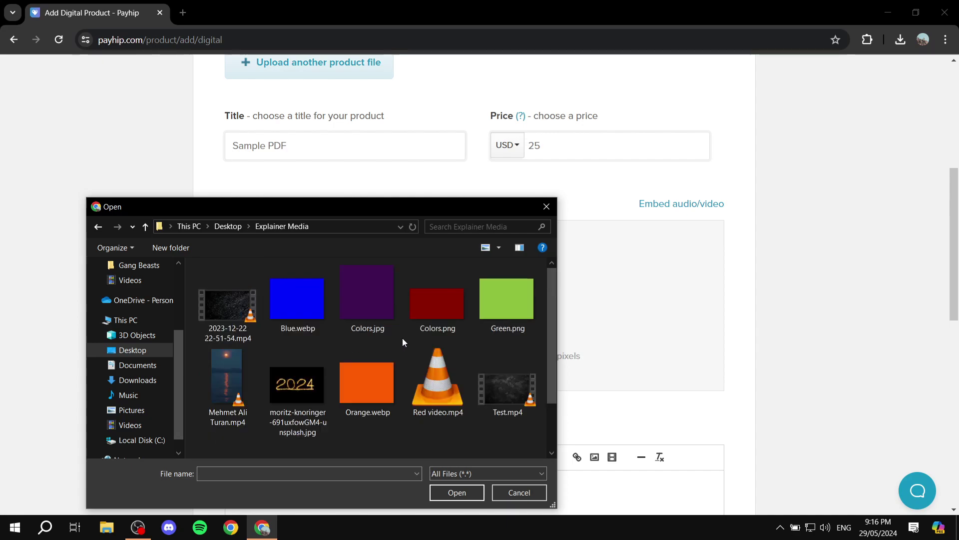
{"action": "double_click", "coordinate": [434, 307]}
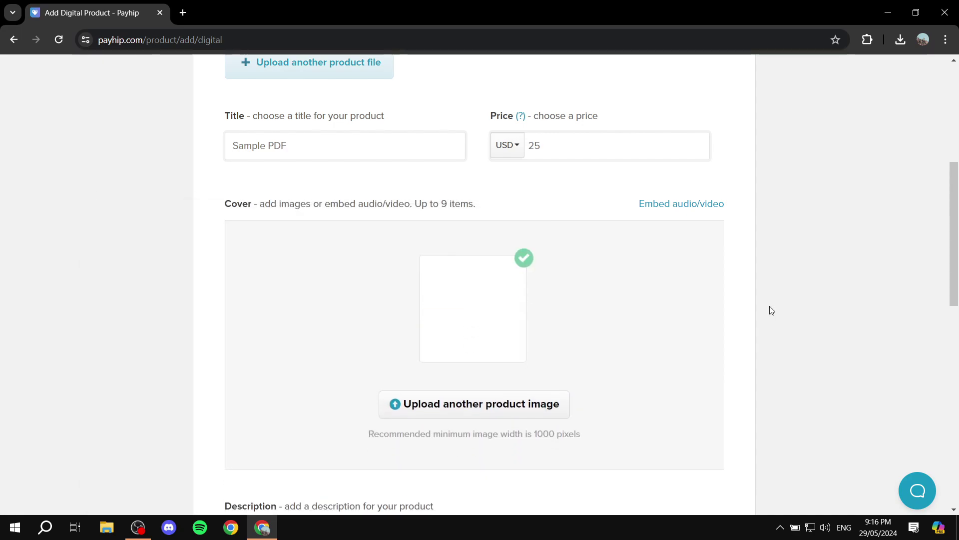
Step: Enter the product description "Add some text in here just for the sake of it."
{"action": "scroll", "coordinate": [737, 276], "scroll_direction": "down", "scroll_amount": 1}
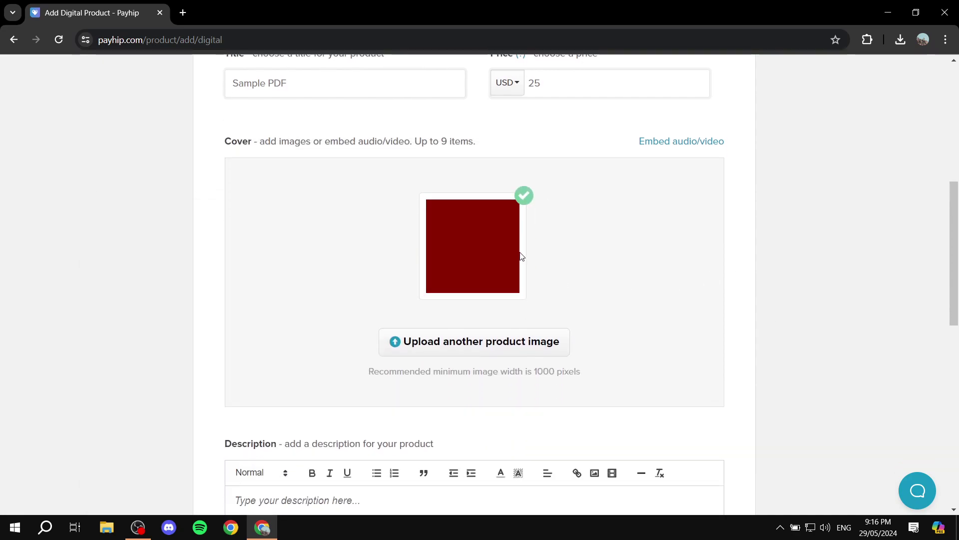
{"action": "scroll", "coordinate": [548, 270], "scroll_direction": "down", "scroll_amount": 3}
{"action": "scroll", "coordinate": [609, 328], "scroll_direction": "up", "scroll_amount": 5}
{"action": "scroll", "coordinate": [542, 281], "scroll_direction": "down", "scroll_amount": 3}
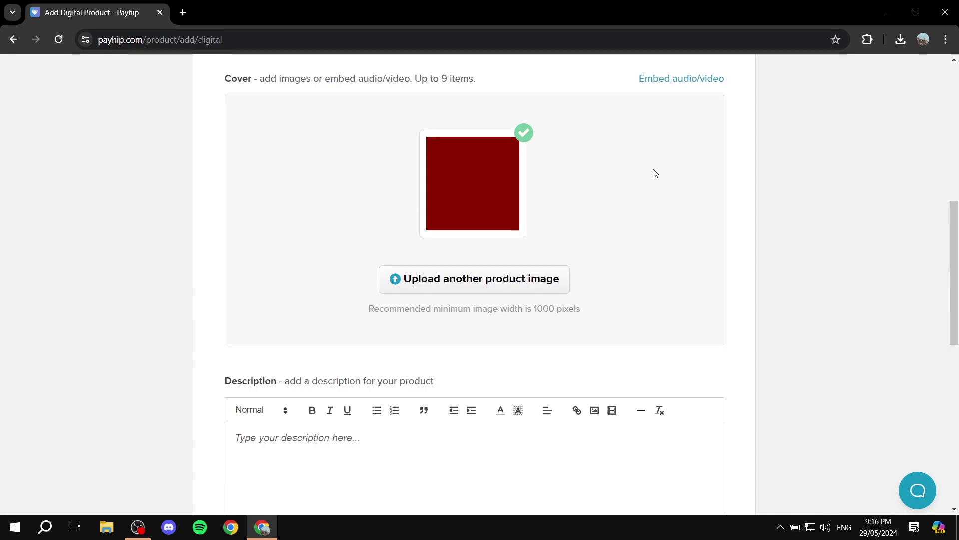
{"action": "scroll", "coordinate": [649, 176], "scroll_direction": "down", "scroll_amount": 3}
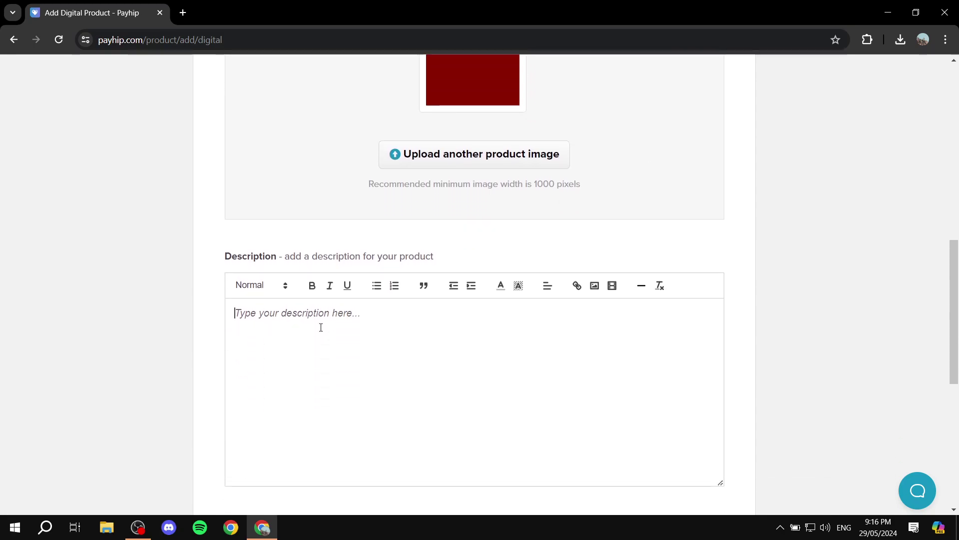
{"action": "left_click", "coordinate": [396, 326]}
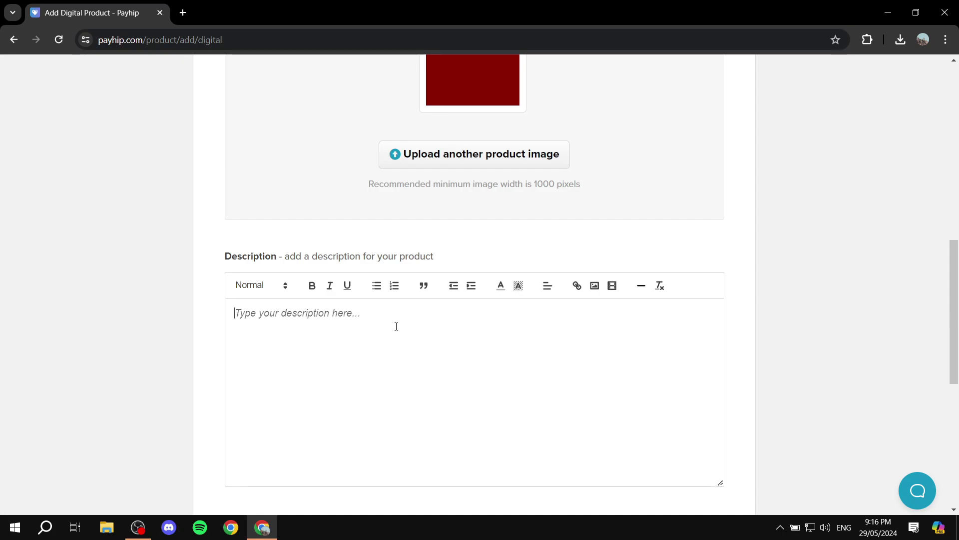
{"action": "scroll", "coordinate": [396, 326], "scroll_direction": "down", "scroll_amount": 1}
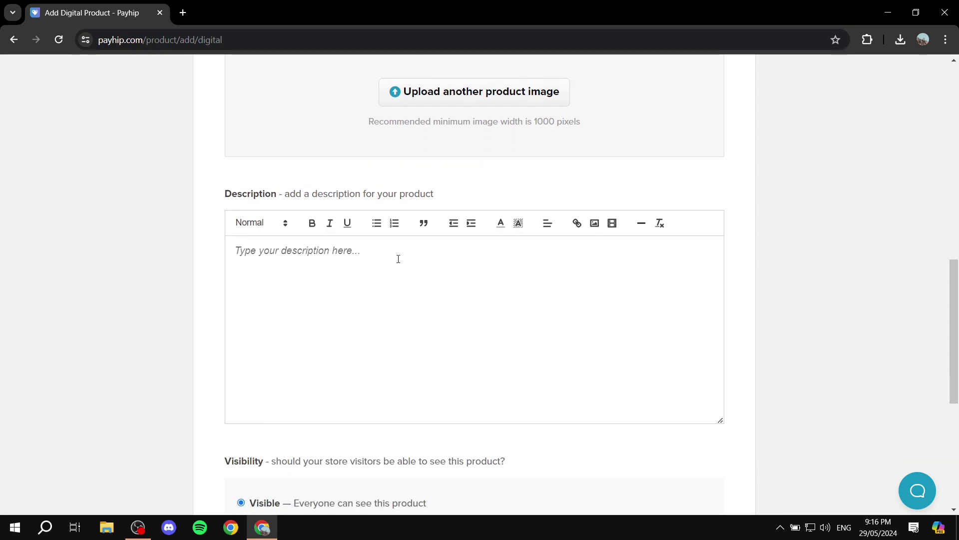
{"action": "type", "text": "A"}
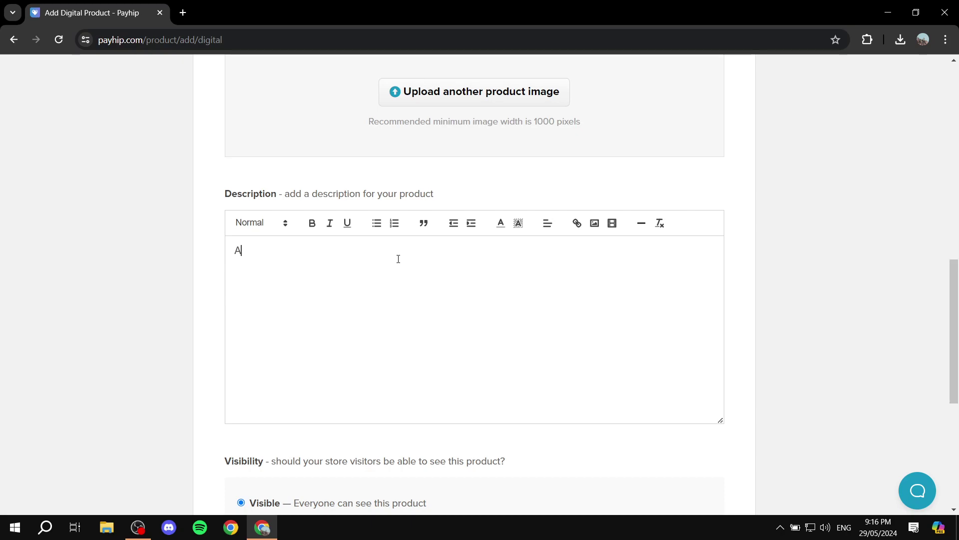
{"action": "type", "text": "dd some text in here just for the sake of it."}
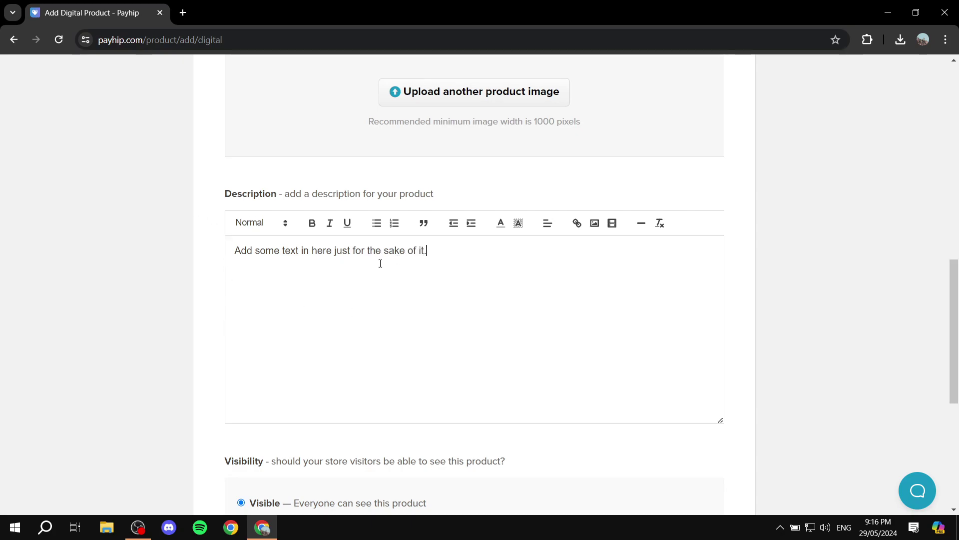
Step: Make the whole description text bold and center it
{"action": "left_click_drag", "start_coordinate": [446, 252], "coordinate": [233, 251]}
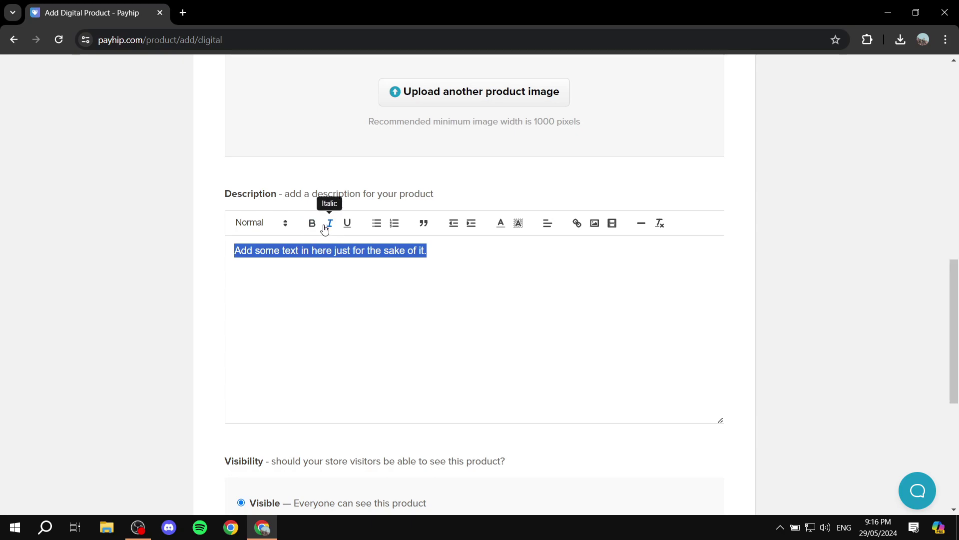
{"action": "key", "text": "ctrl+b"}
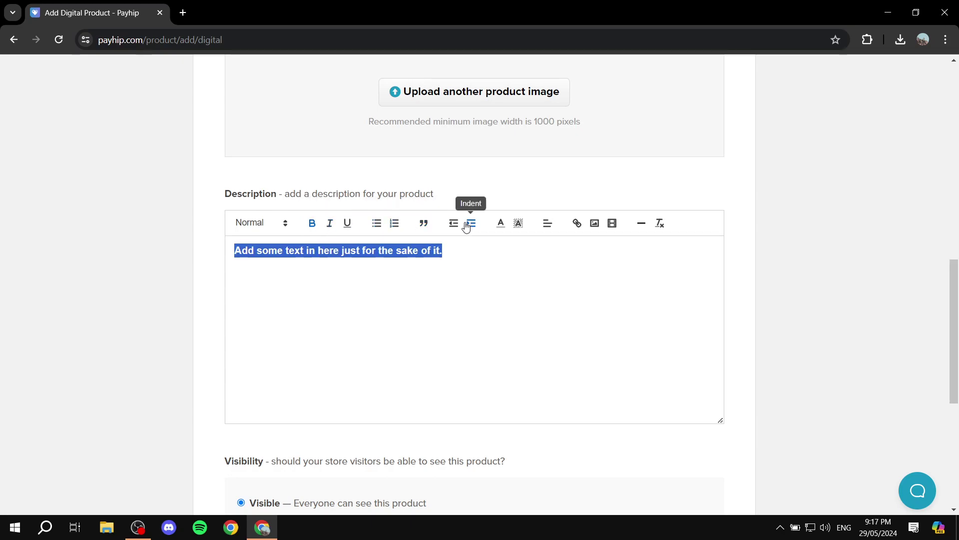
{"action": "left_click", "coordinate": [547, 223]}
{"action": "left_click", "coordinate": [547, 255]}
{"action": "left_click", "coordinate": [155, 288]}
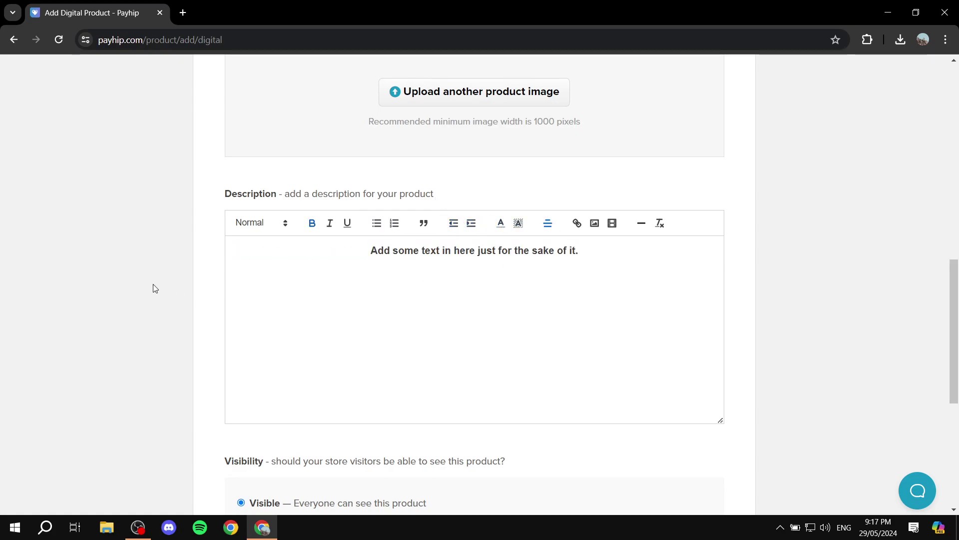
Step: Review the product's visibility choices, leaving it visible to everyone
{"action": "scroll", "coordinate": [382, 263], "scroll_direction": "down", "scroll_amount": 3}
{"action": "scroll", "coordinate": [497, 293], "scroll_direction": "up", "scroll_amount": 1}
{"action": "scroll", "coordinate": [429, 305], "scroll_direction": "down", "scroll_amount": 1}
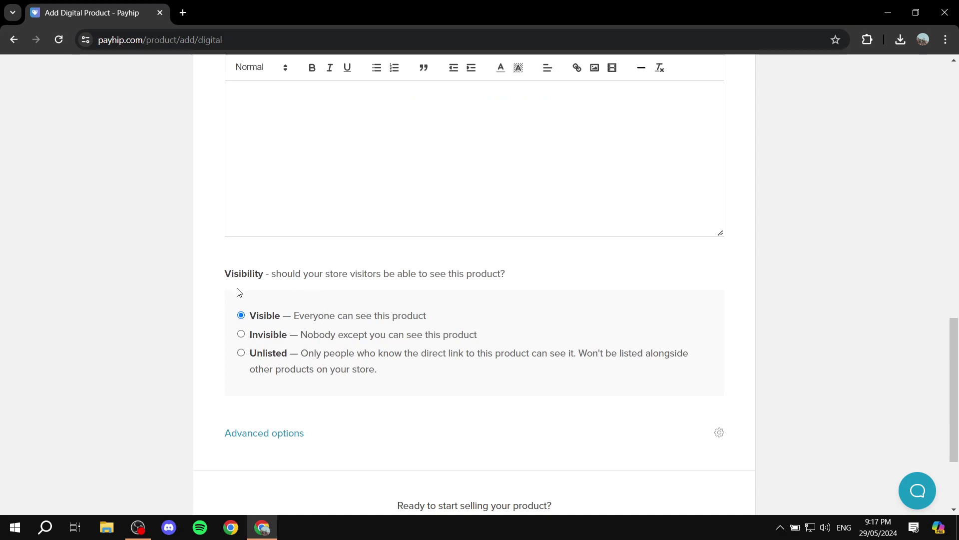
{"action": "scroll", "coordinate": [262, 387], "scroll_direction": "down", "scroll_amount": 1}
{"action": "scroll", "coordinate": [235, 374], "scroll_direction": "up", "scroll_amount": 2}
{"action": "scroll", "coordinate": [230, 338], "scroll_direction": "down", "scroll_amount": 1}
{"action": "left_click_drag", "start_coordinate": [209, 275], "coordinate": [532, 278]}
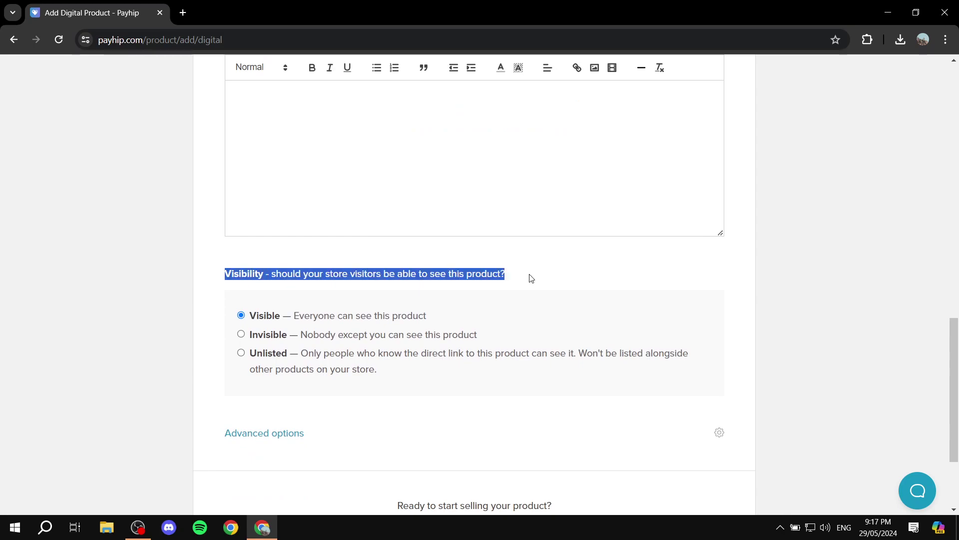
{"action": "left_click", "coordinate": [531, 278]}
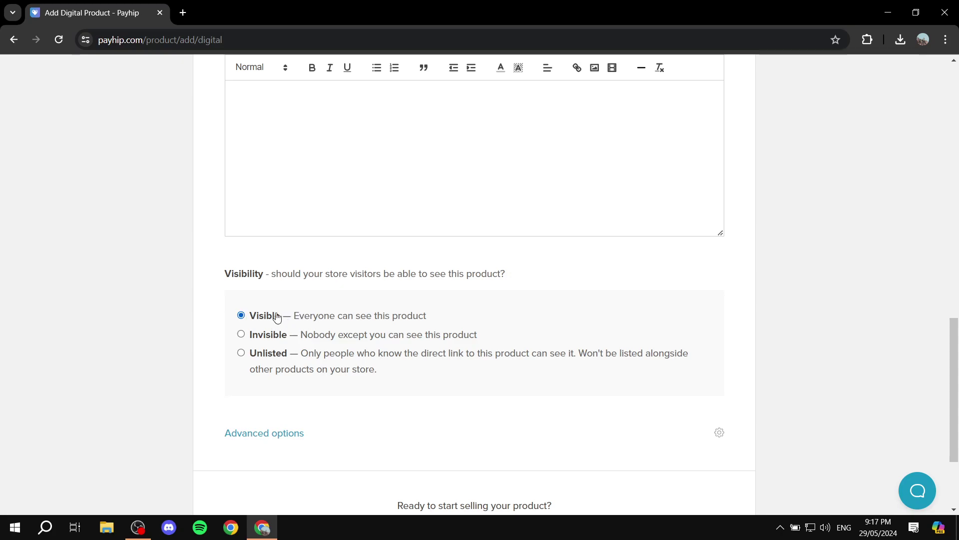
Step: Expand the product's advanced options and read through them
{"action": "left_click", "coordinate": [271, 434]}
{"action": "scroll", "coordinate": [330, 392], "scroll_direction": "down", "scroll_amount": 4}
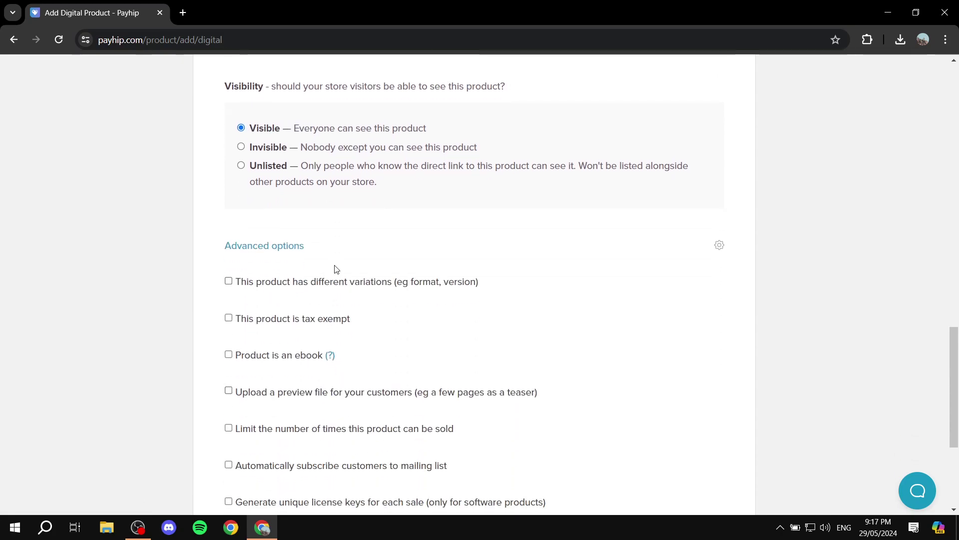
{"action": "scroll", "coordinate": [346, 259], "scroll_direction": "down", "scroll_amount": 1}
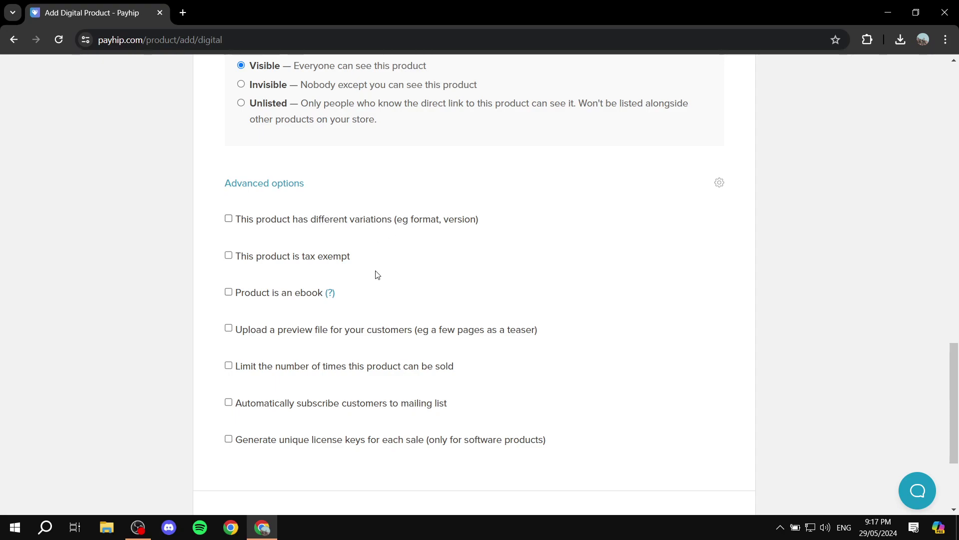
{"action": "scroll", "coordinate": [379, 280], "scroll_direction": "down", "scroll_amount": 1}
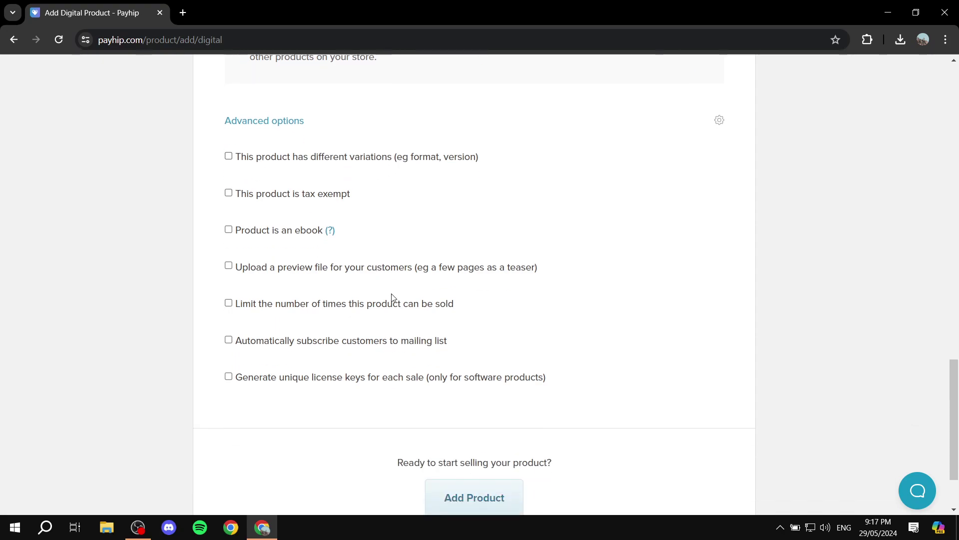
Step: Preview the sales limit option and switch it back off, then enable automatically subscribing customers to the mailing list
{"action": "left_click", "coordinate": [230, 304]}
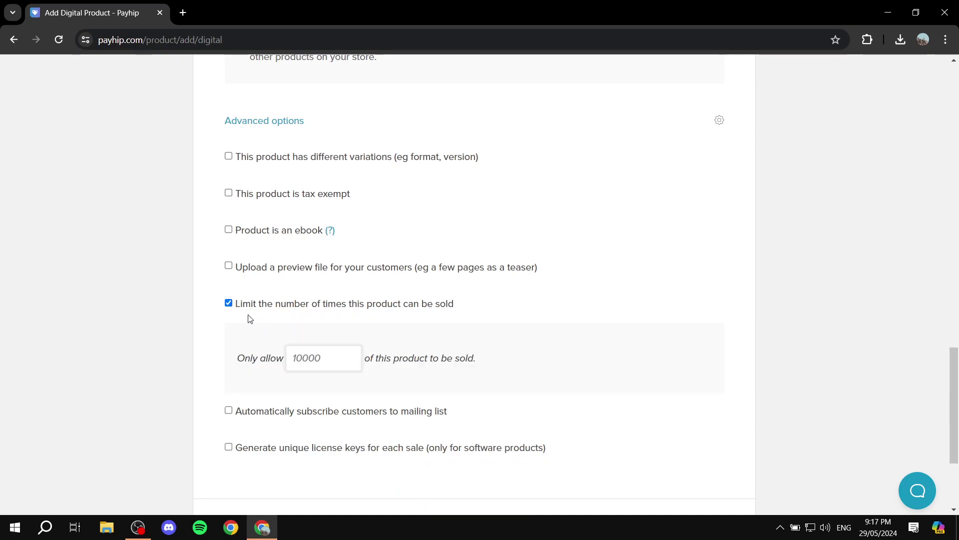
{"action": "left_click", "coordinate": [230, 306]}
{"action": "left_click", "coordinate": [229, 340]}
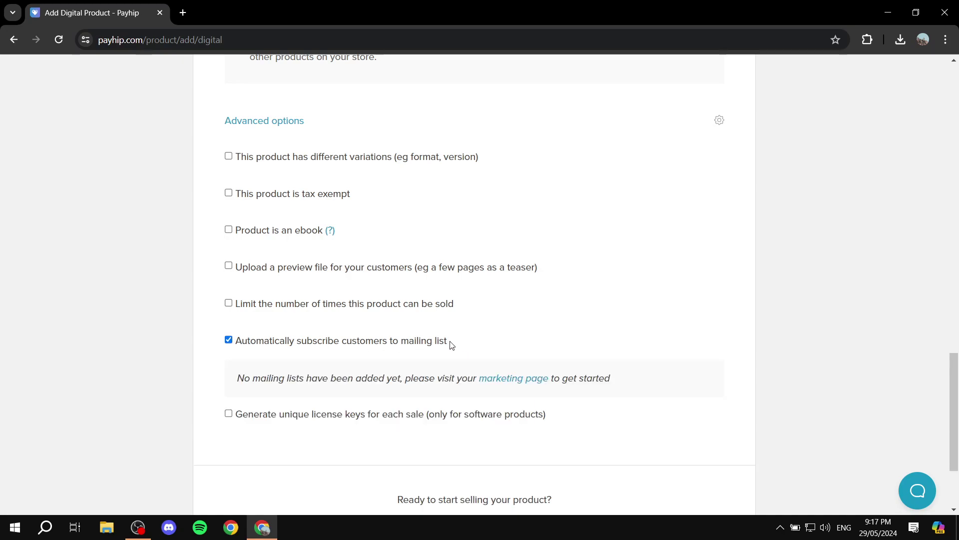
Step: Open the marketing page linked under the mailing list option and start setting up mailing lists
{"action": "left_click_drag", "start_coordinate": [450, 343], "coordinate": [398, 345]}
{"action": "left_click", "coordinate": [509, 342]}
{"action": "left_click", "coordinate": [502, 381]}
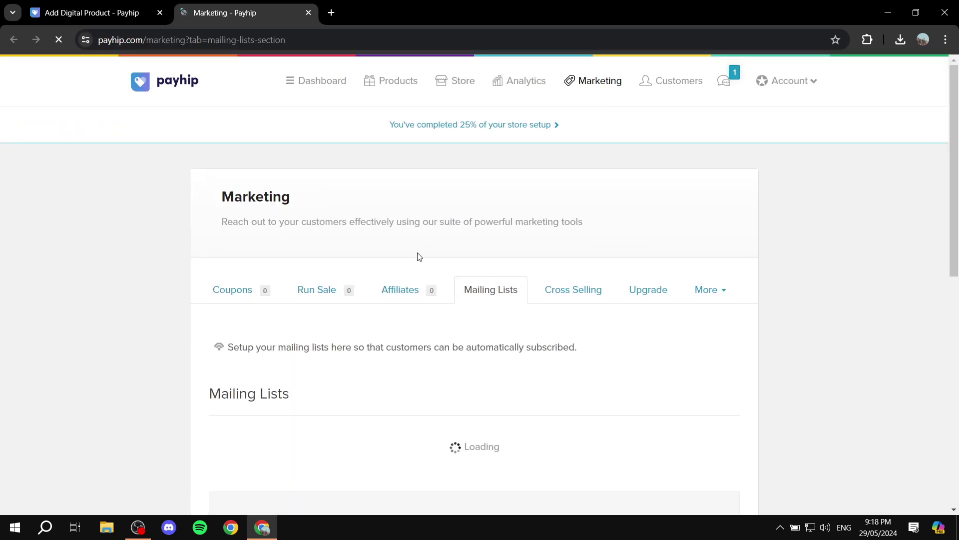
{"action": "left_click", "coordinate": [462, 296]}
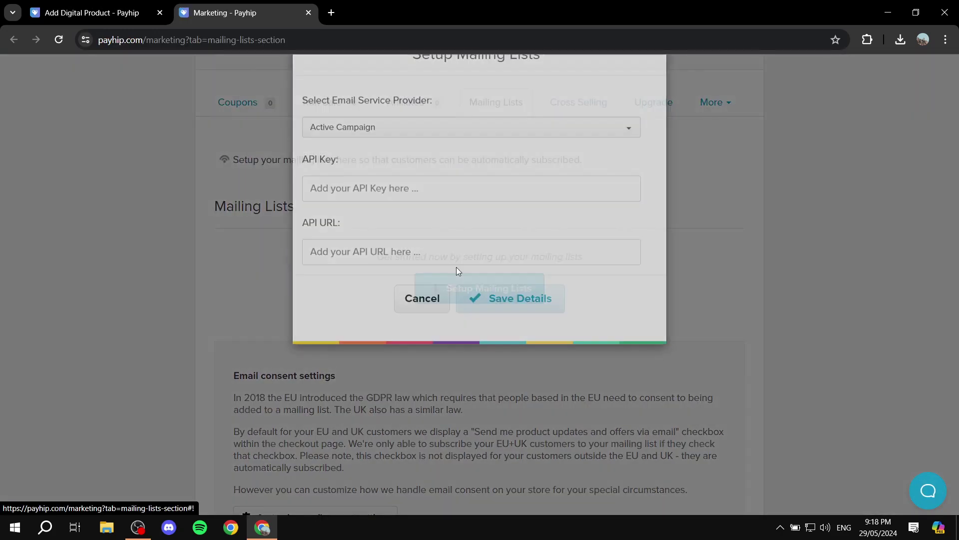
Step: Browse the available email service providers, then cancel the mailing list setup and close the marketing page
{"action": "left_click", "coordinate": [453, 170]}
{"action": "left_click", "coordinate": [450, 171]}
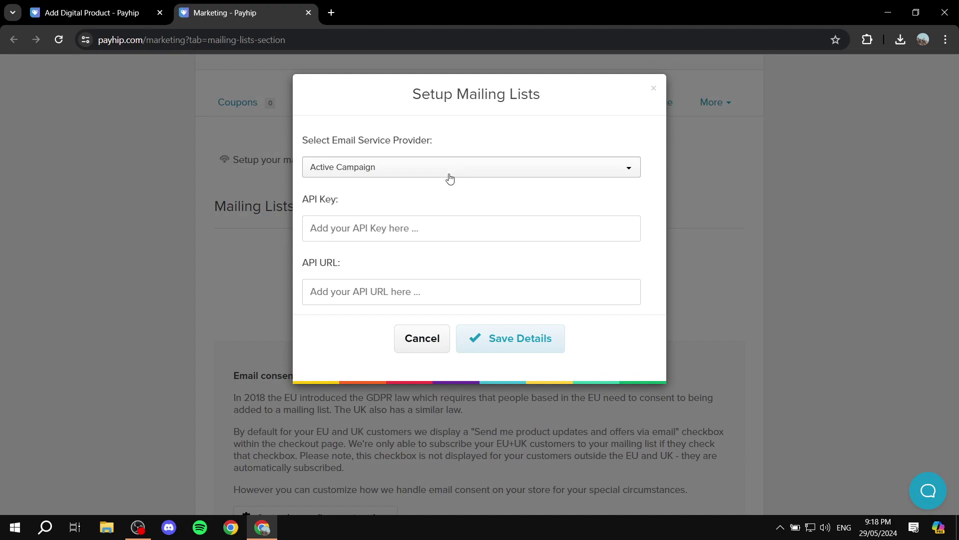
{"action": "left_click", "coordinate": [440, 170]}
{"action": "scroll", "coordinate": [440, 259], "scroll_direction": "down", "scroll_amount": 3}
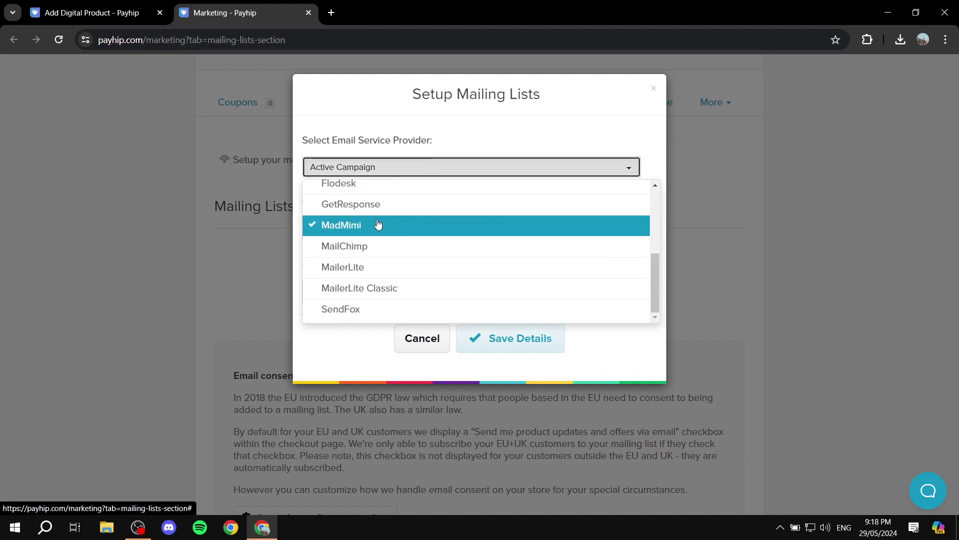
{"action": "scroll", "coordinate": [382, 279], "scroll_direction": "up", "scroll_amount": 3}
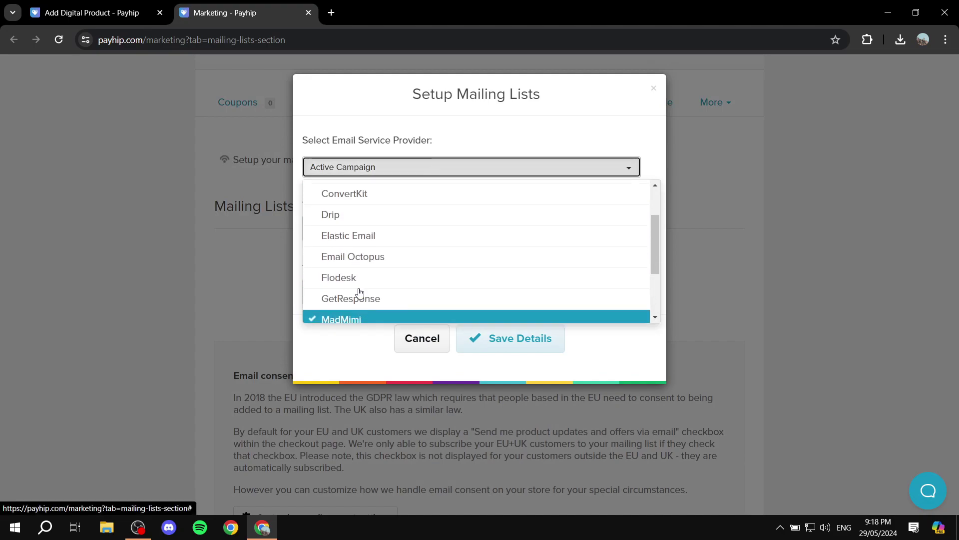
{"action": "left_click", "coordinate": [415, 338]}
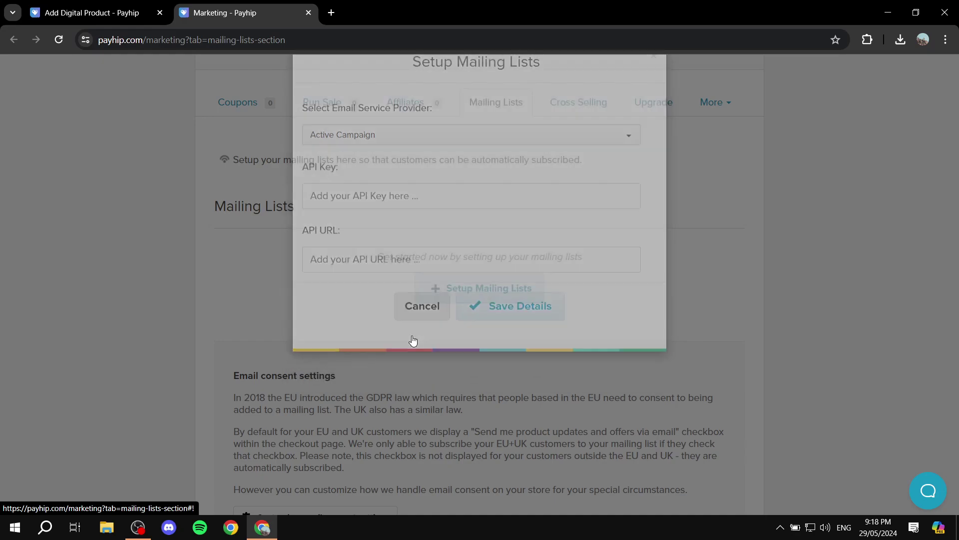
{"action": "scroll", "coordinate": [450, 250], "scroll_direction": "down", "scroll_amount": 2}
{"action": "scroll", "coordinate": [497, 290], "scroll_direction": "up", "scroll_amount": 5}
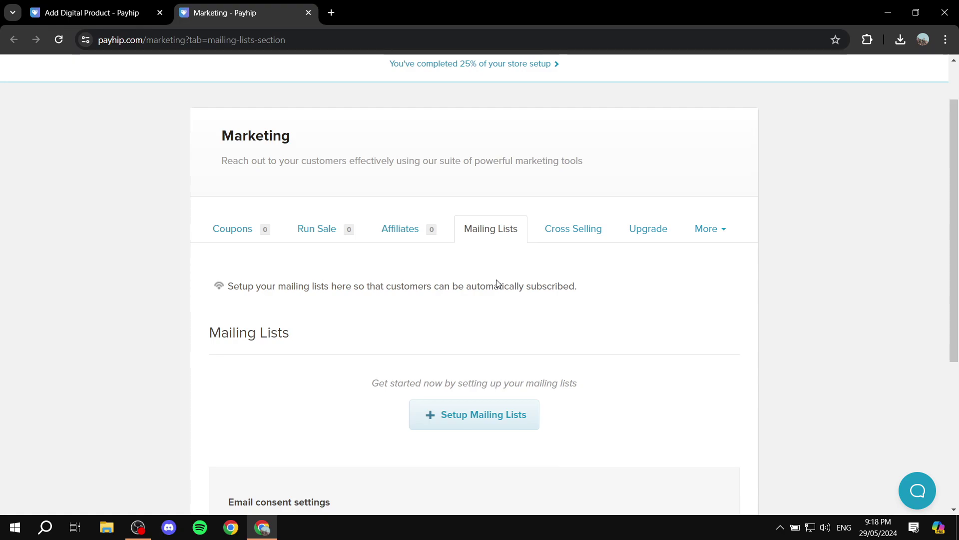
{"action": "left_click", "coordinate": [309, 13]}
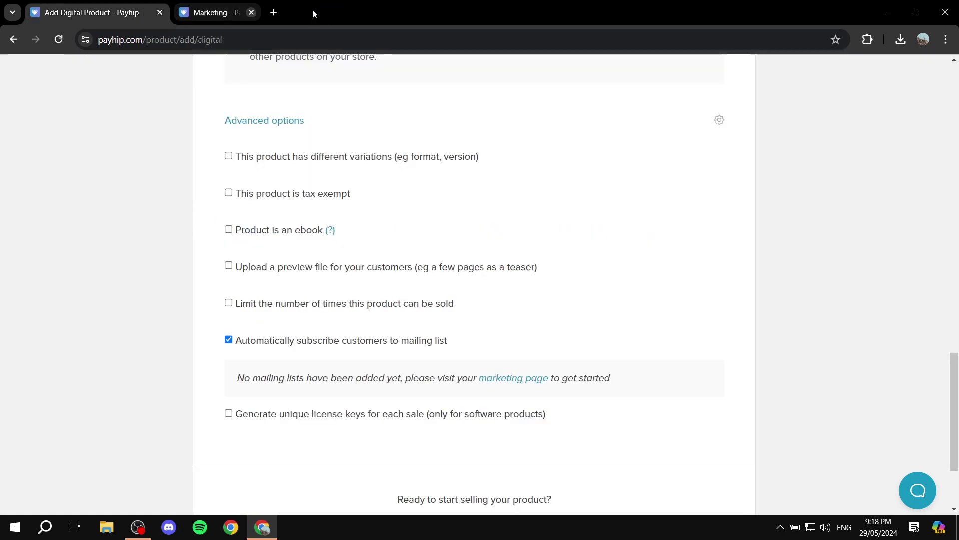
Step: Turn off automatically subscribing customers to the mailing list and collapse the product's advanced options
{"action": "left_click", "coordinate": [229, 340]}
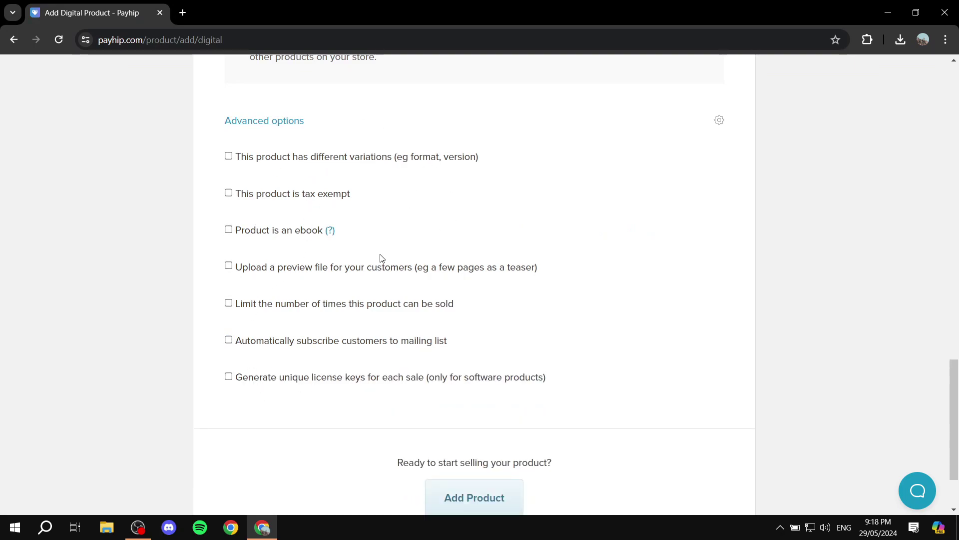
{"action": "left_click", "coordinate": [275, 120]}
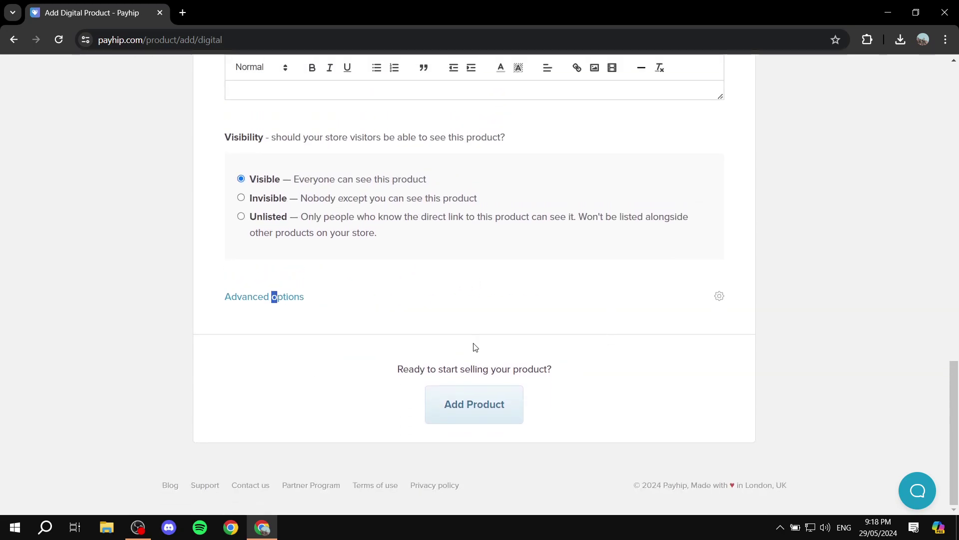
Step: Submit the completed form to add the Sample PDF product to the store
{"action": "left_click", "coordinate": [467, 400]}
{"action": "scroll", "coordinate": [759, 225], "scroll_direction": "down", "scroll_amount": 15}
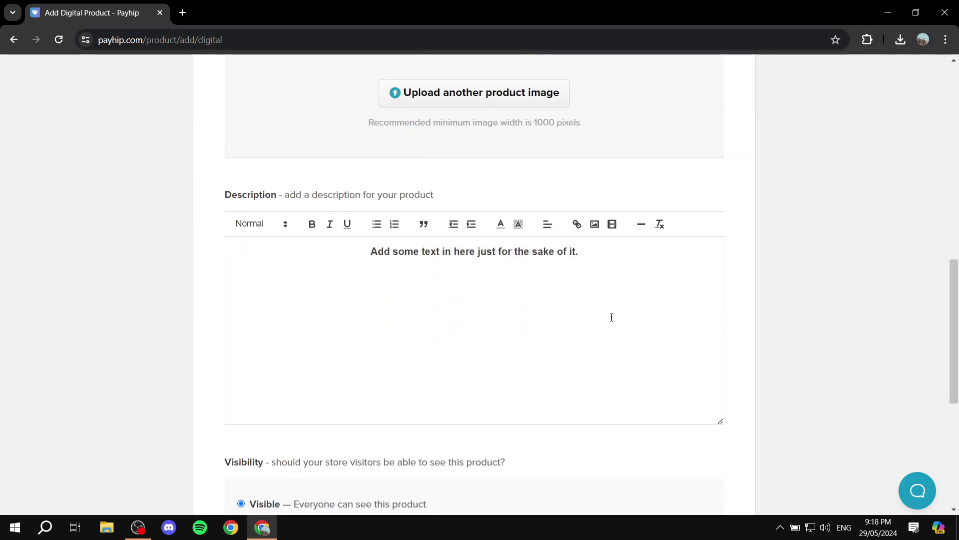
{"action": "left_click", "coordinate": [472, 403]}
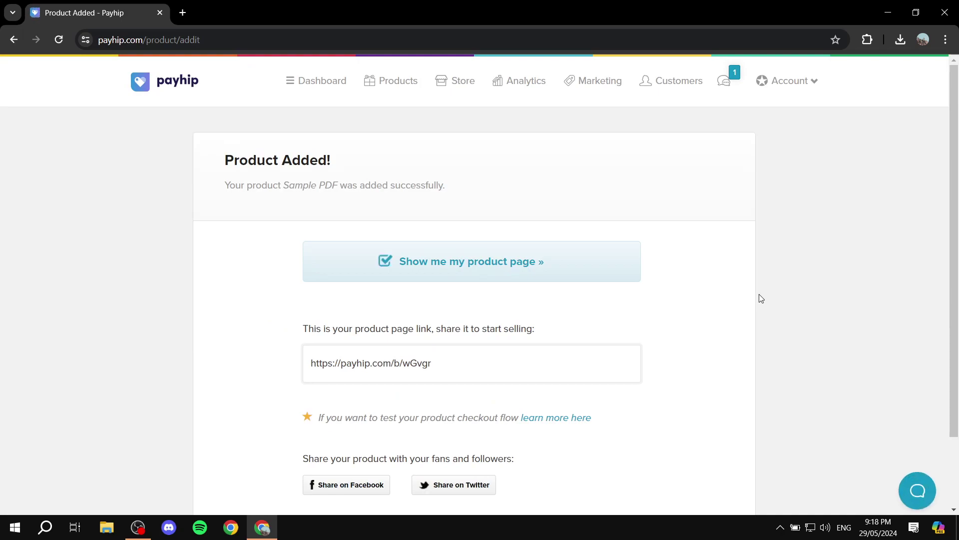
Step: Review the product confirmation page, including the shareable product link, the checkout test information and the social sharing options
{"action": "left_click_drag", "start_coordinate": [235, 160], "coordinate": [377, 163]}
{"action": "left_click", "coordinate": [377, 163]}
{"action": "scroll", "coordinate": [488, 270], "scroll_direction": "down", "scroll_amount": 2}
{"action": "left_click_drag", "start_coordinate": [462, 281], "coordinate": [282, 278]}
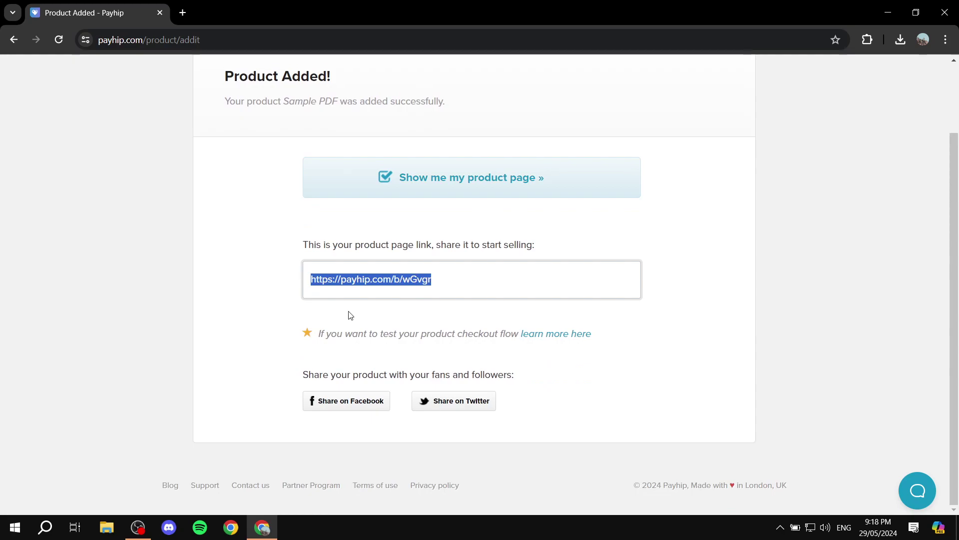
{"action": "left_click", "coordinate": [761, 295]}
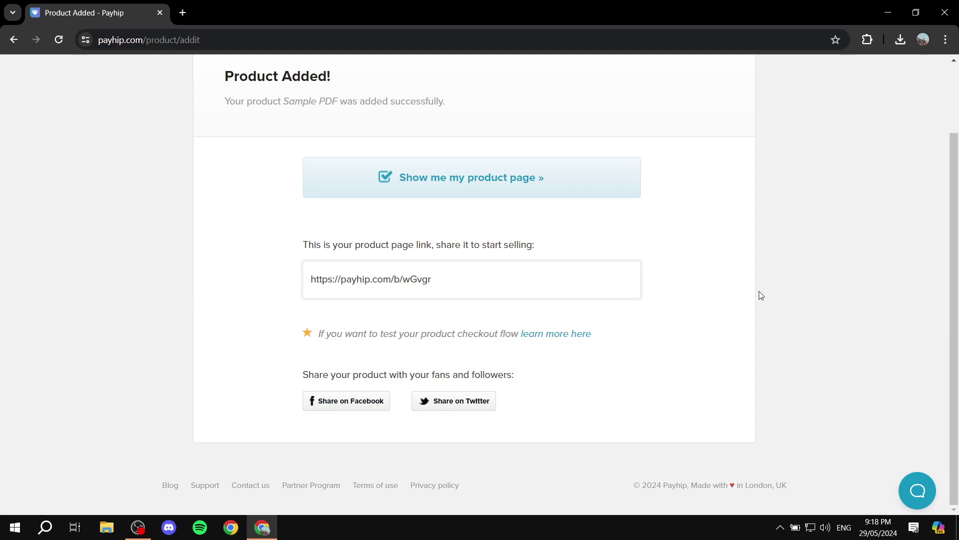
{"action": "scroll", "coordinate": [754, 288], "scroll_direction": "up", "scroll_amount": 2}
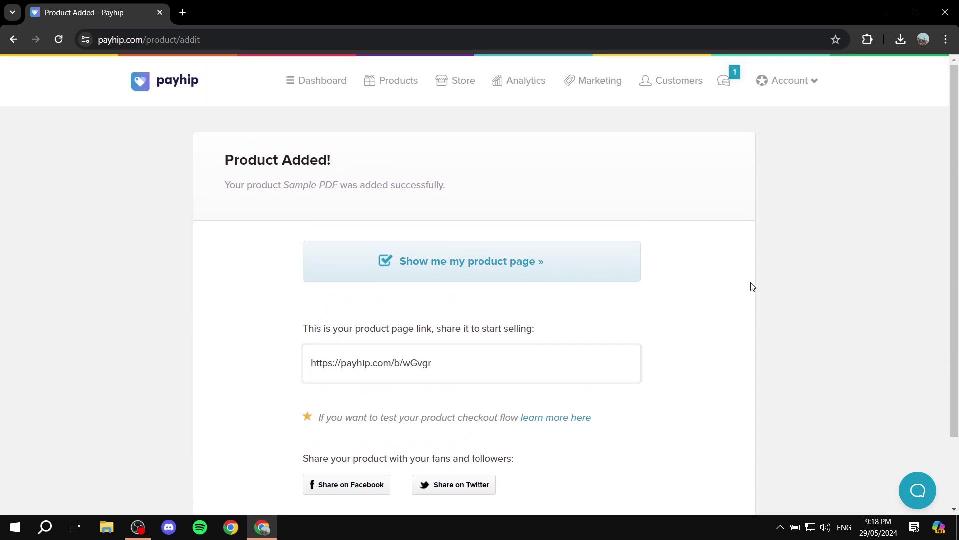
{"action": "scroll", "coordinate": [528, 360], "scroll_direction": "down", "scroll_amount": 2}
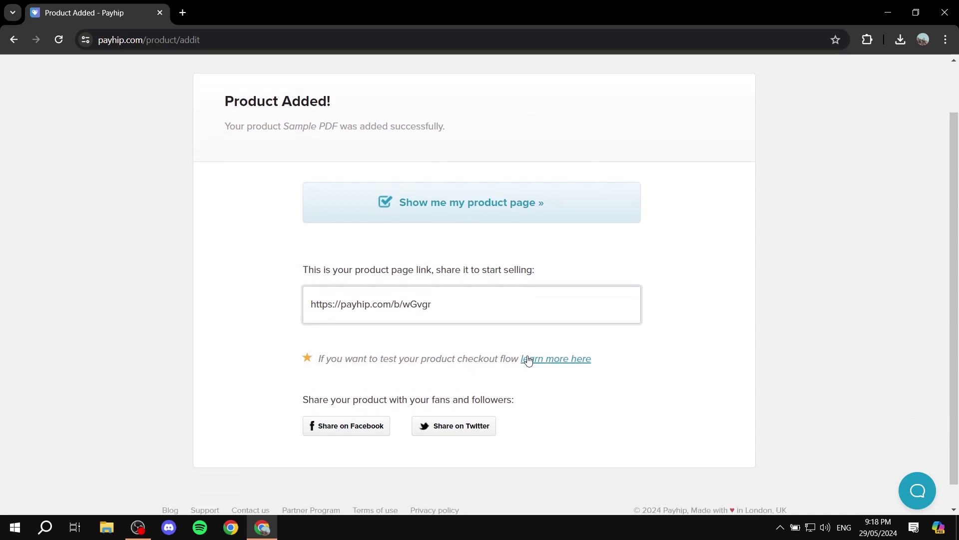
{"action": "left_click_drag", "start_coordinate": [477, 284], "coordinate": [273, 283]}
{"action": "left_click", "coordinate": [272, 284]}
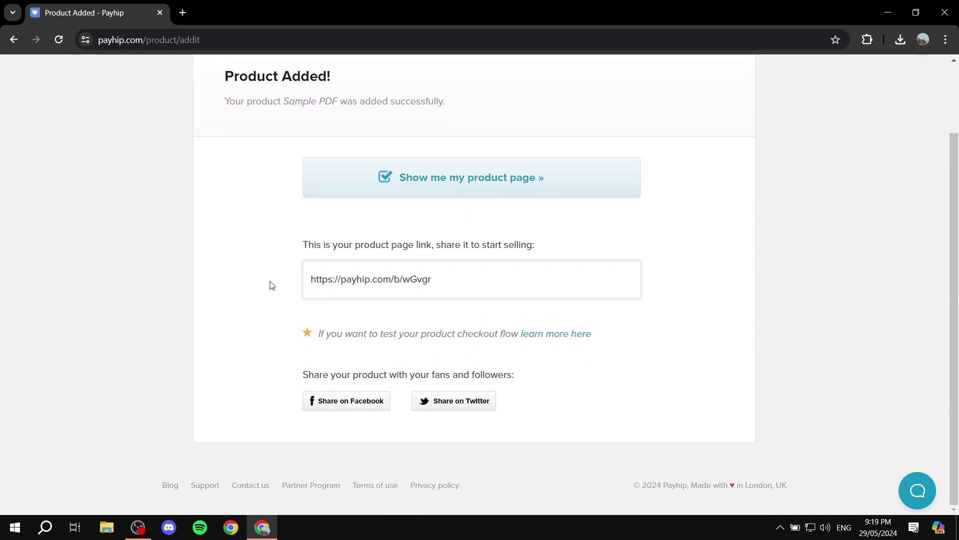
{"action": "scroll", "coordinate": [275, 282], "scroll_direction": "up", "scroll_amount": 2}
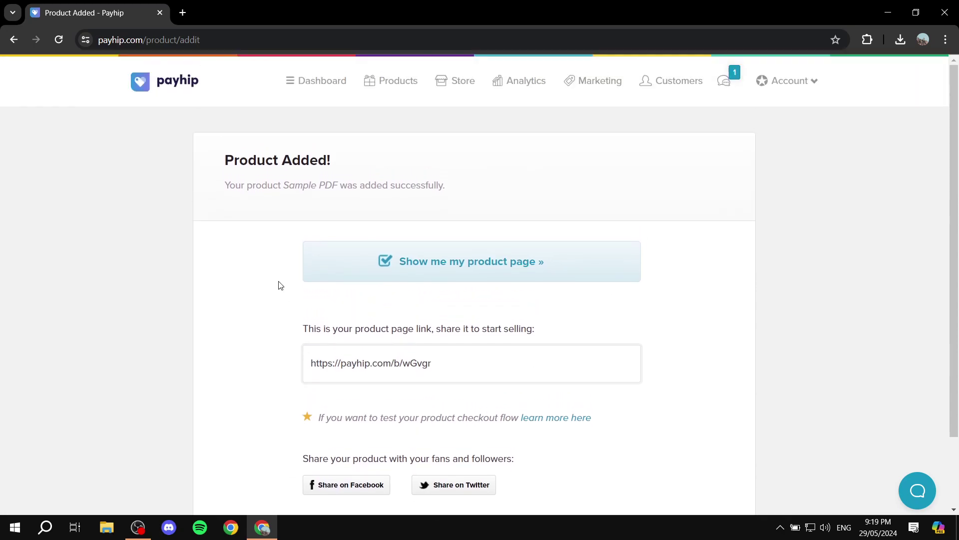
Step: Open the Sample PDF's share and embed options from the product list and show its embed button settings
{"action": "left_click", "coordinate": [398, 89]}
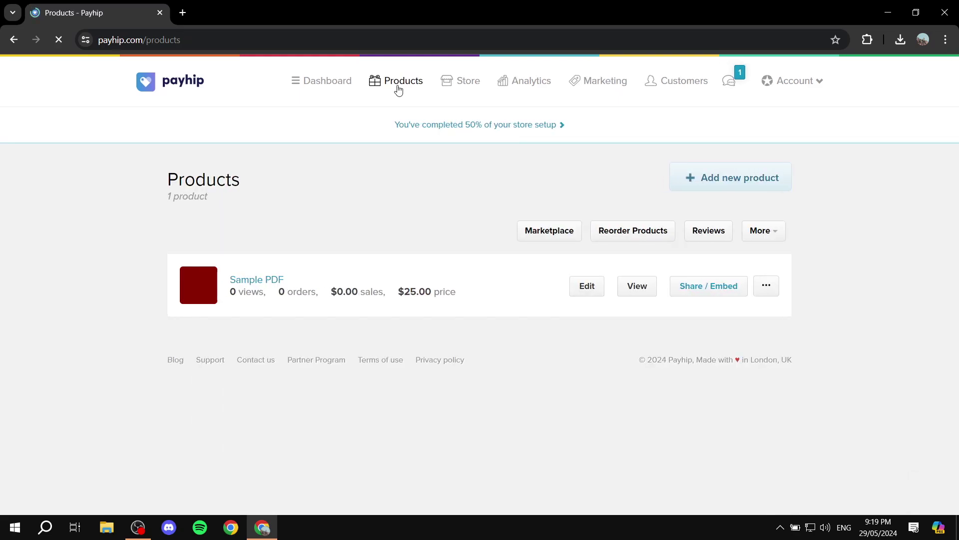
{"action": "left_click", "coordinate": [713, 290]}
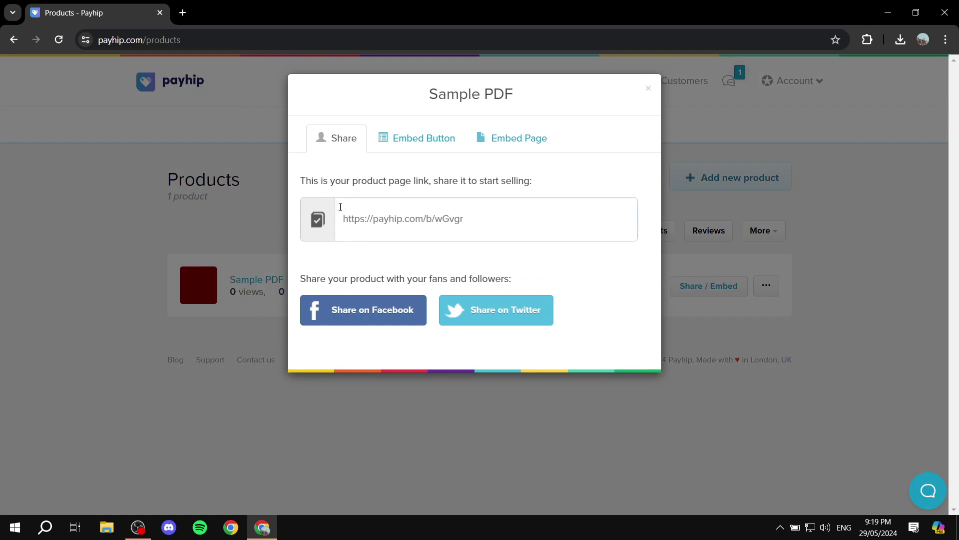
{"action": "left_click", "coordinate": [421, 142]}
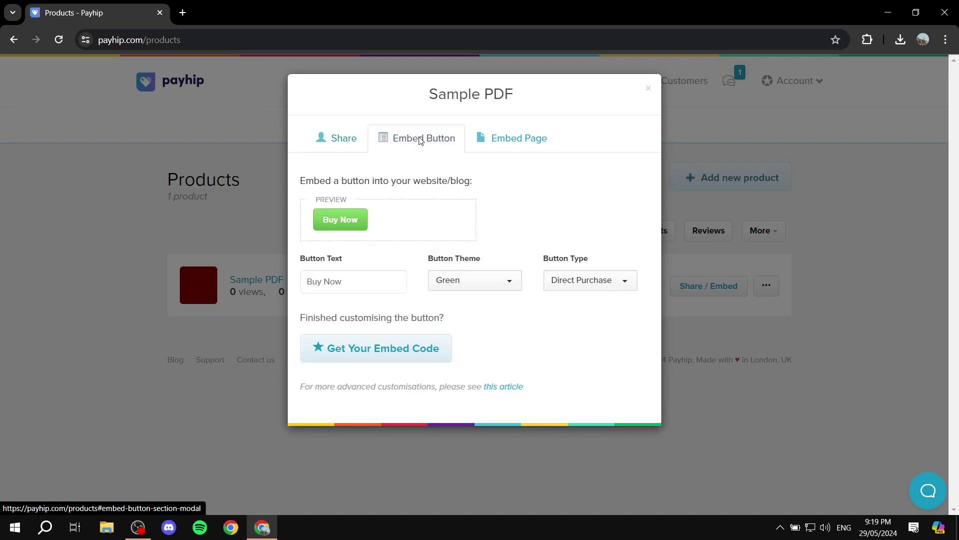
Step: Preview the Buy Now embed button in the Grey and Blue themes, set it to Grey, and close the embed options
{"action": "left_click", "coordinate": [500, 280]}
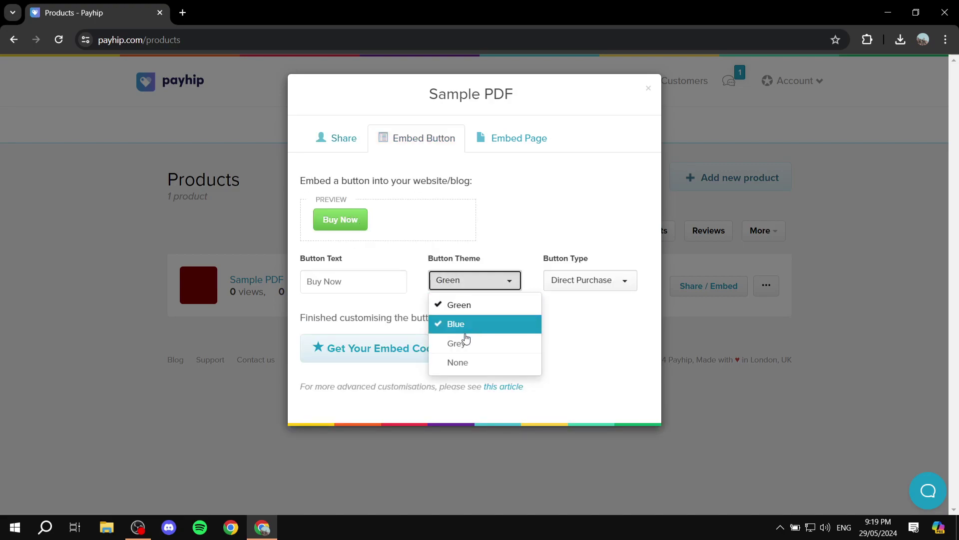
{"action": "left_click", "coordinate": [477, 353]}
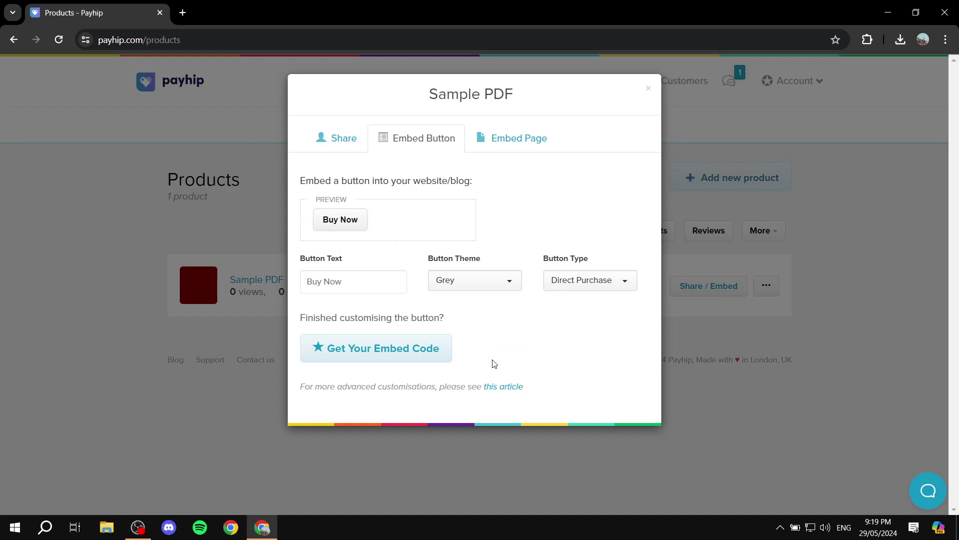
{"action": "left_click", "coordinate": [461, 284]}
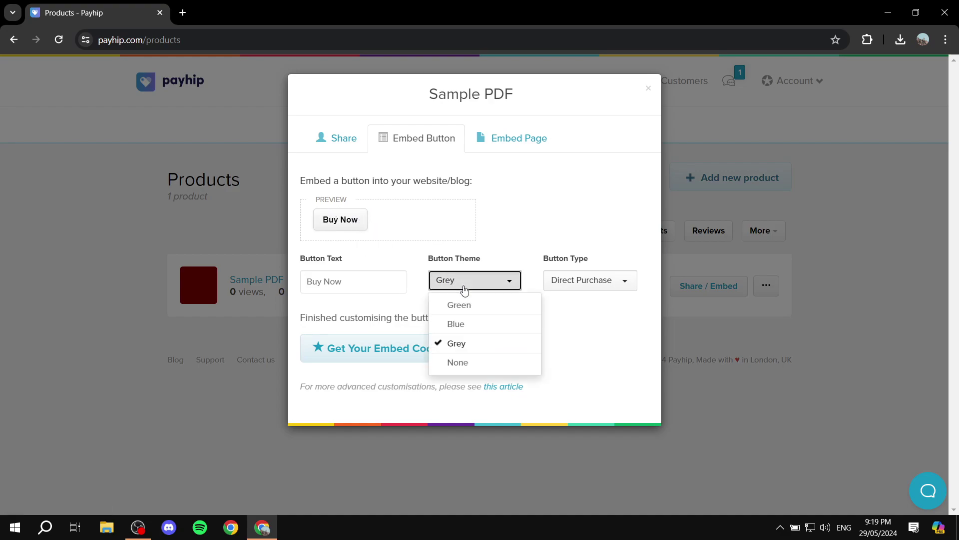
{"action": "left_click", "coordinate": [457, 324]}
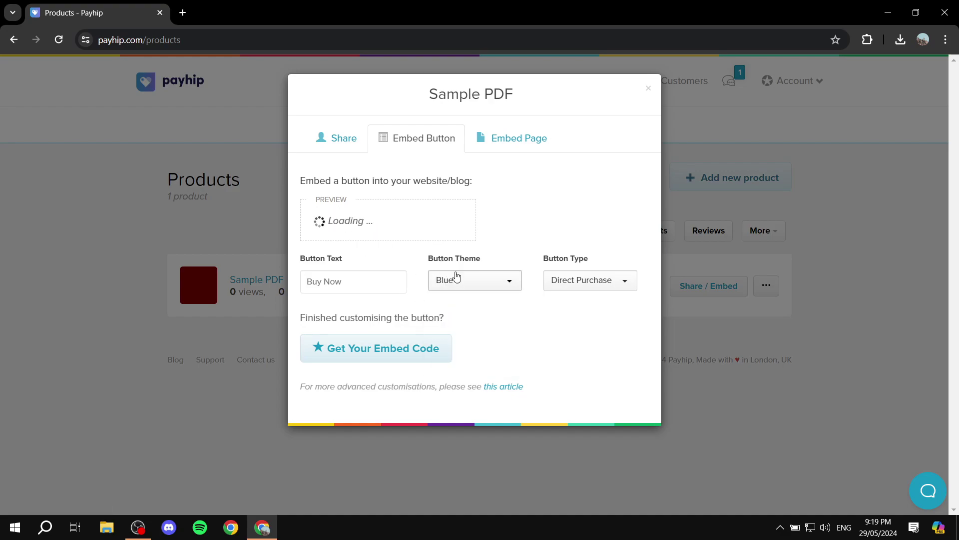
{"action": "left_click", "coordinate": [472, 279]}
{"action": "left_click", "coordinate": [473, 345]}
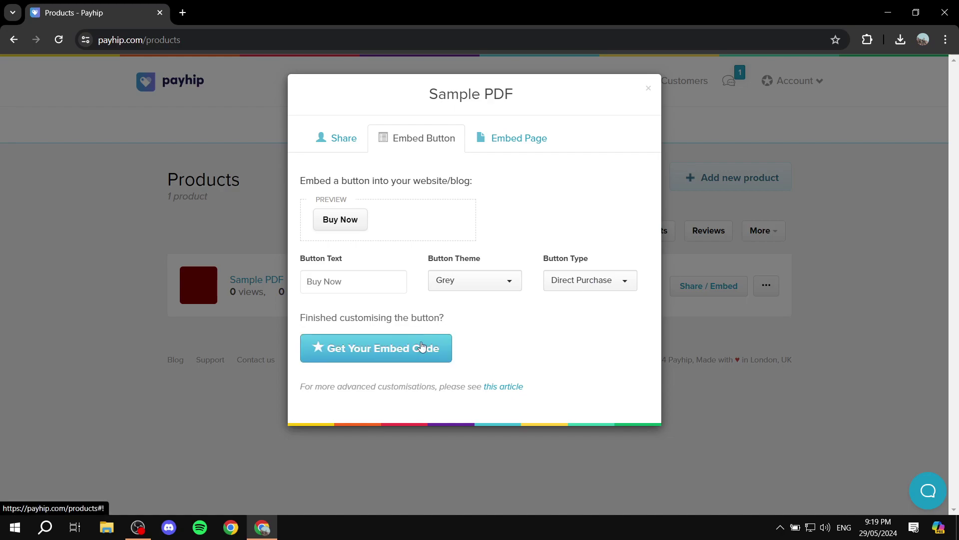
{"action": "left_click", "coordinate": [788, 217]}
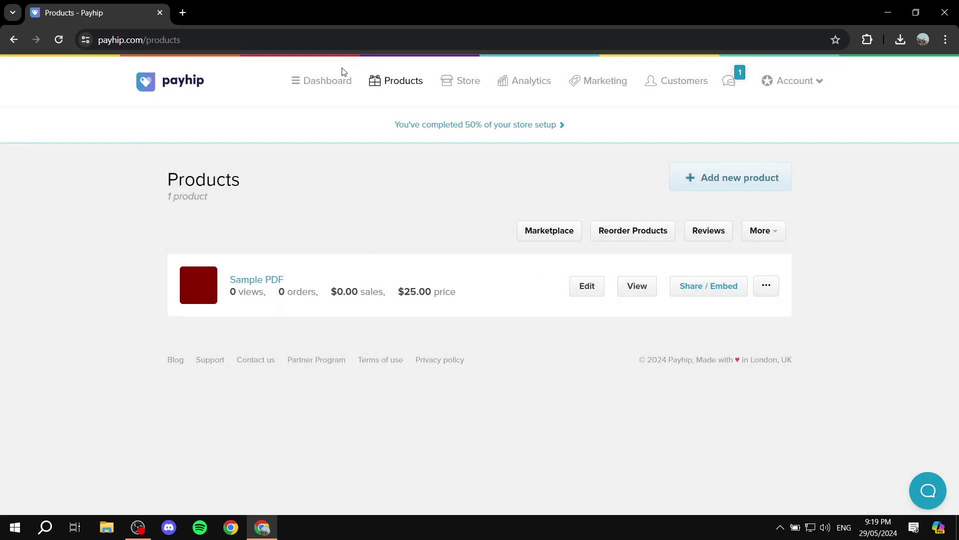
Step: Open the checkout setup from the dashboard's store essentials to reach the account's payment details
{"action": "left_click", "coordinate": [327, 89]}
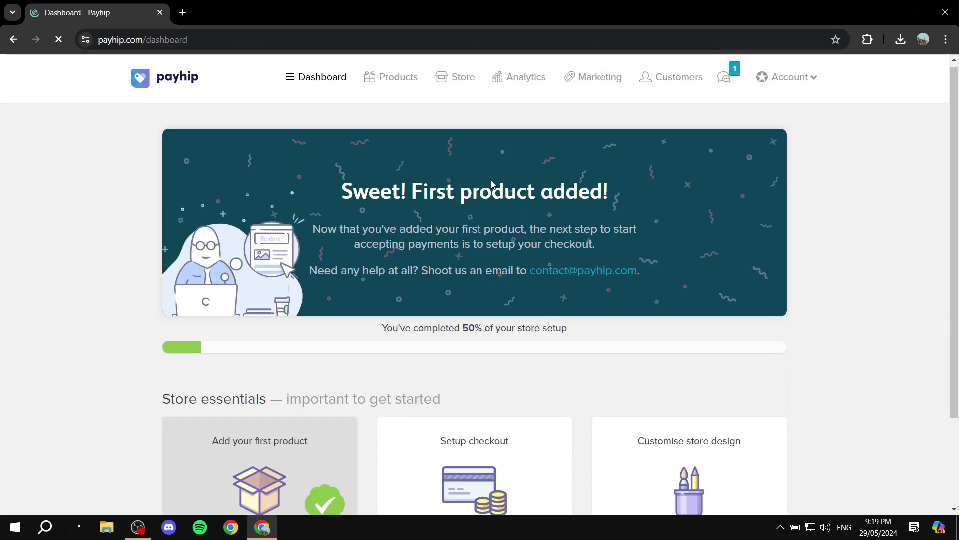
{"action": "scroll", "coordinate": [492, 185], "scroll_direction": "down", "scroll_amount": 3}
{"action": "left_click", "coordinate": [495, 359]}
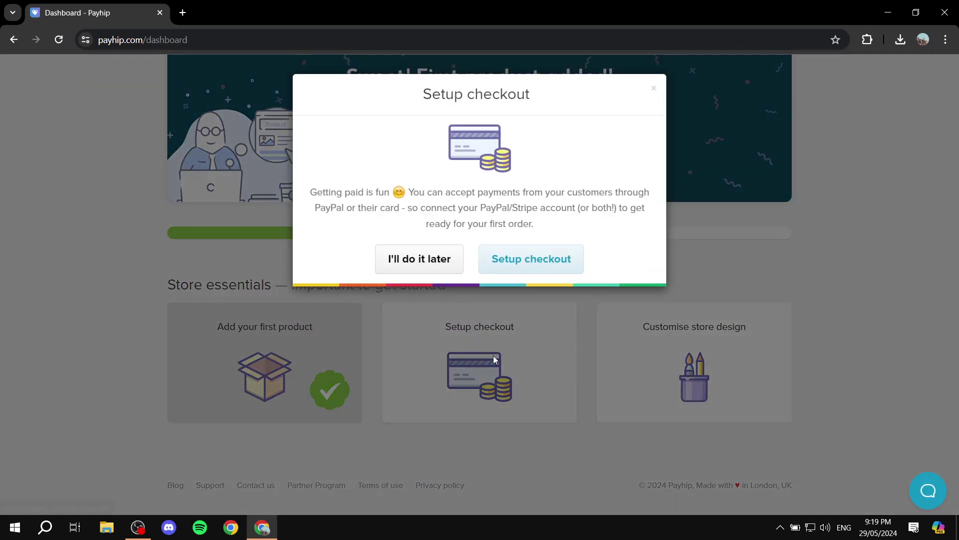
{"action": "left_click", "coordinate": [535, 260]}
{"action": "scroll", "coordinate": [371, 236], "scroll_direction": "down", "scroll_amount": 4}
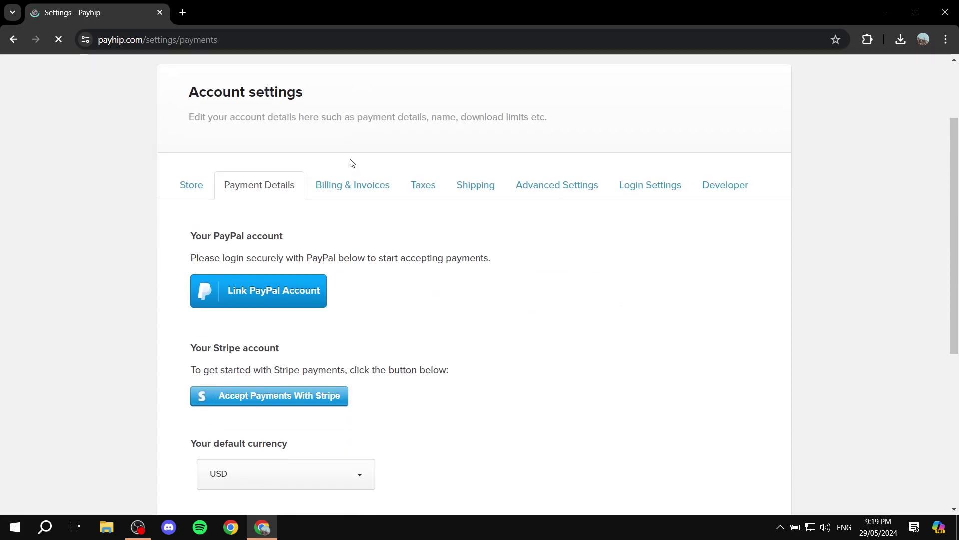
Step: Examine the PayPal and Stripe account linking options and browse the default currency choices
{"action": "left_click_drag", "start_coordinate": [190, 152], "coordinate": [330, 151]}
{"action": "left_click", "coordinate": [330, 152]}
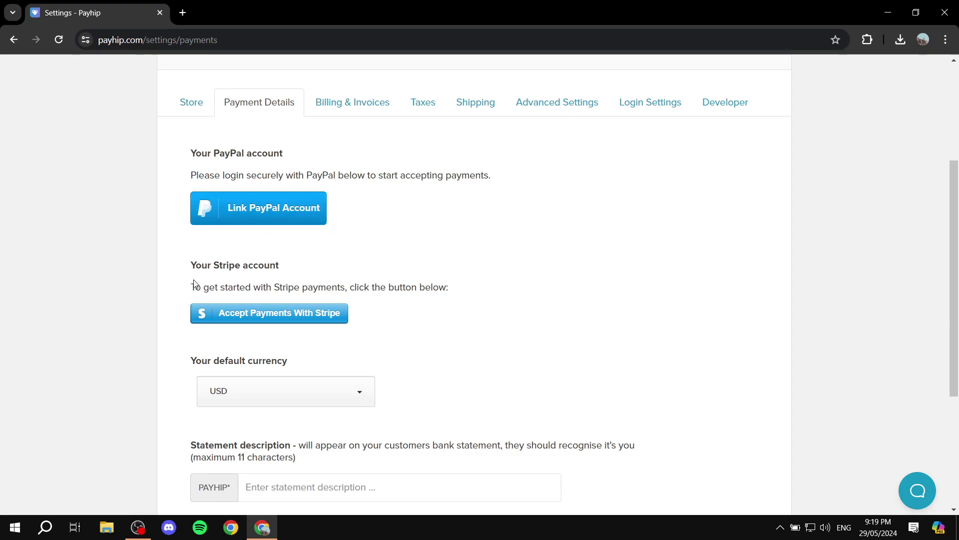
{"action": "left_click_drag", "start_coordinate": [181, 271], "coordinate": [310, 269]}
{"action": "left_click", "coordinate": [309, 270]}
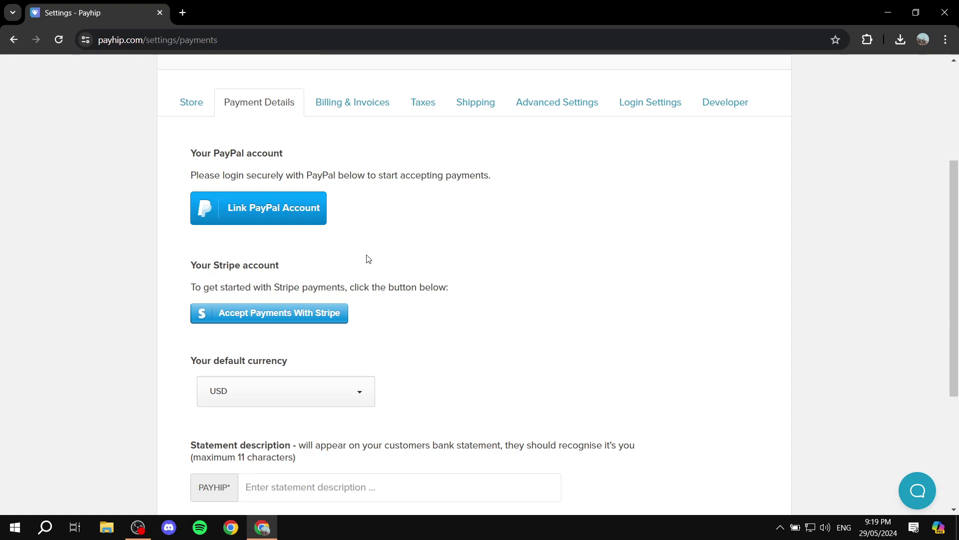
{"action": "left_click", "coordinate": [300, 399]}
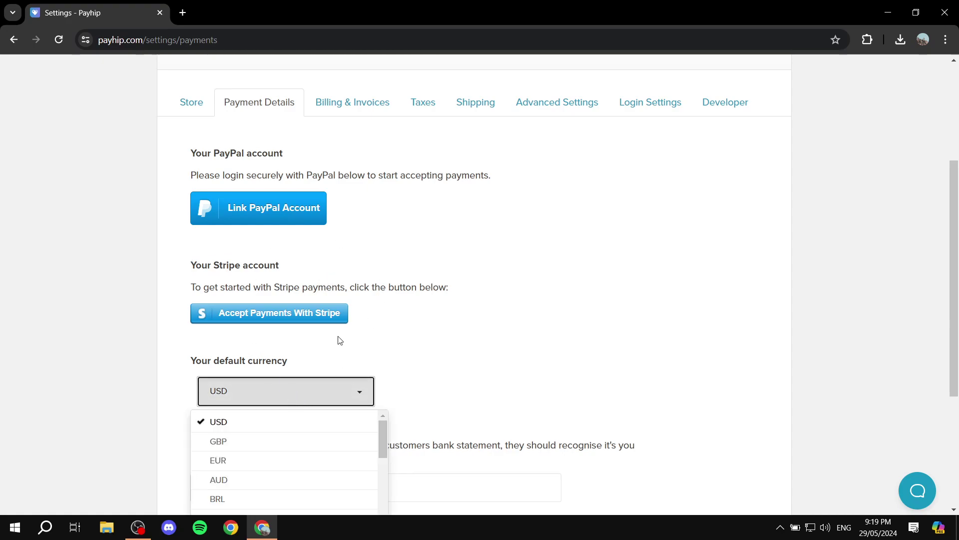
{"action": "scroll", "coordinate": [328, 338], "scroll_direction": "down", "scroll_amount": 2}
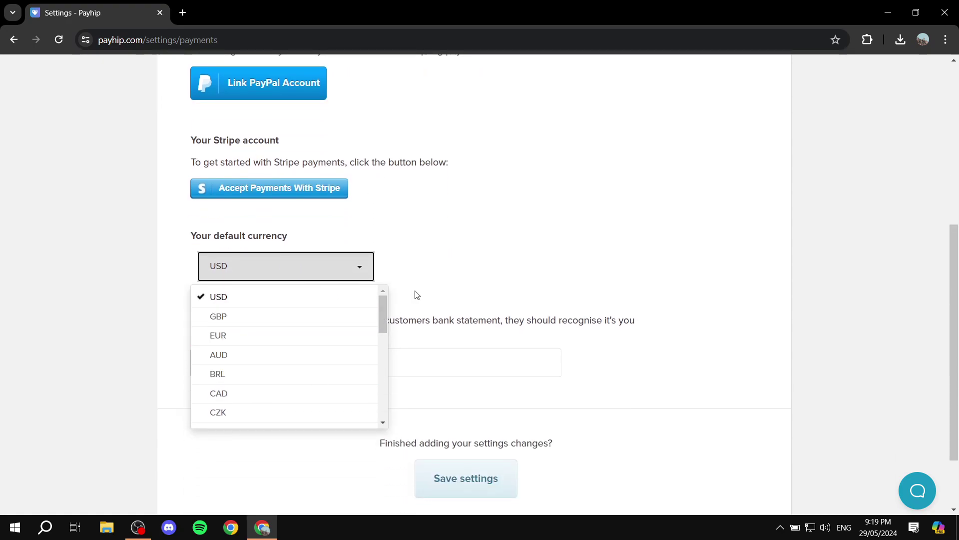
{"action": "left_click", "coordinate": [439, 224]}
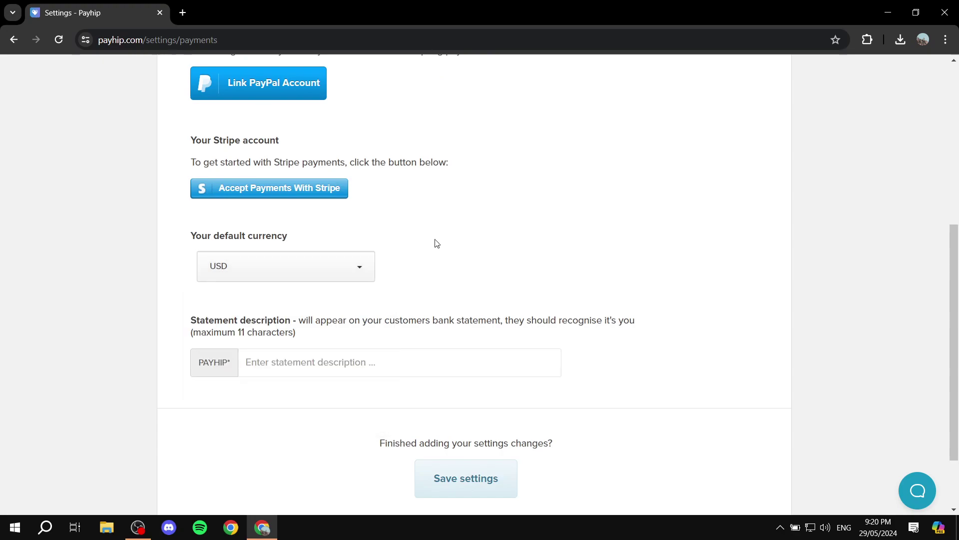
Step: Examine the statement description field and its character limit in the payment settings
{"action": "scroll", "coordinate": [283, 122], "scroll_direction": "up", "scroll_amount": 3}
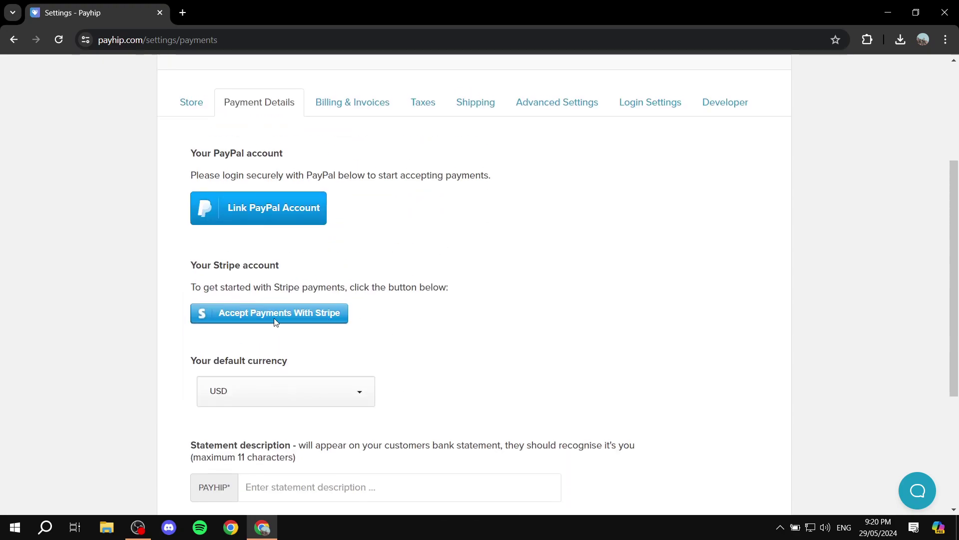
{"action": "scroll", "coordinate": [533, 372], "scroll_direction": "down", "scroll_amount": 1}
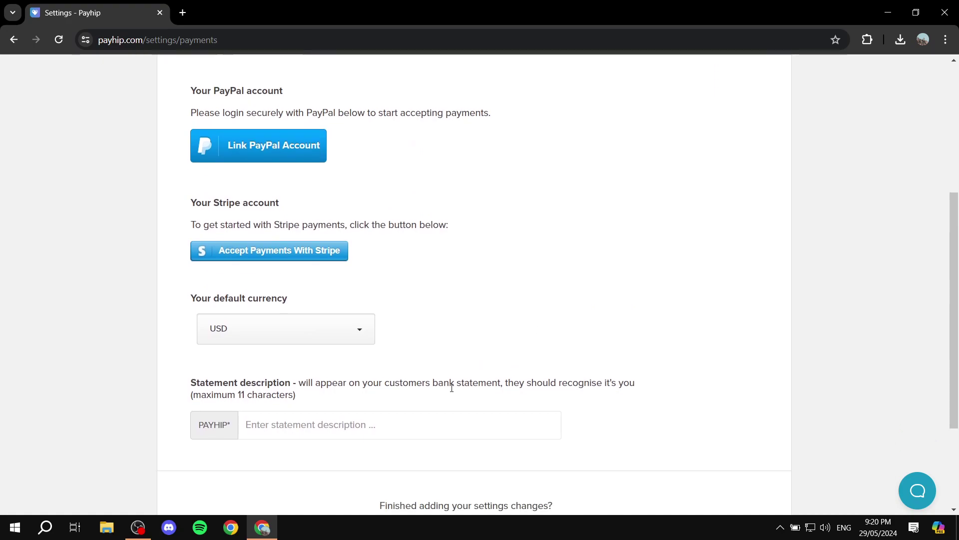
{"action": "scroll", "coordinate": [349, 360], "scroll_direction": "down", "scroll_amount": 1}
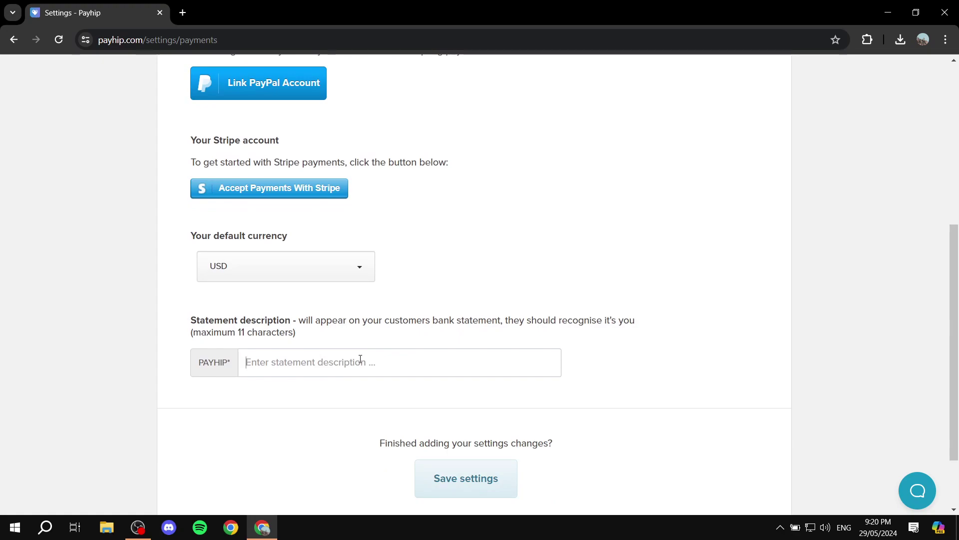
{"action": "left_click", "coordinate": [360, 359]}
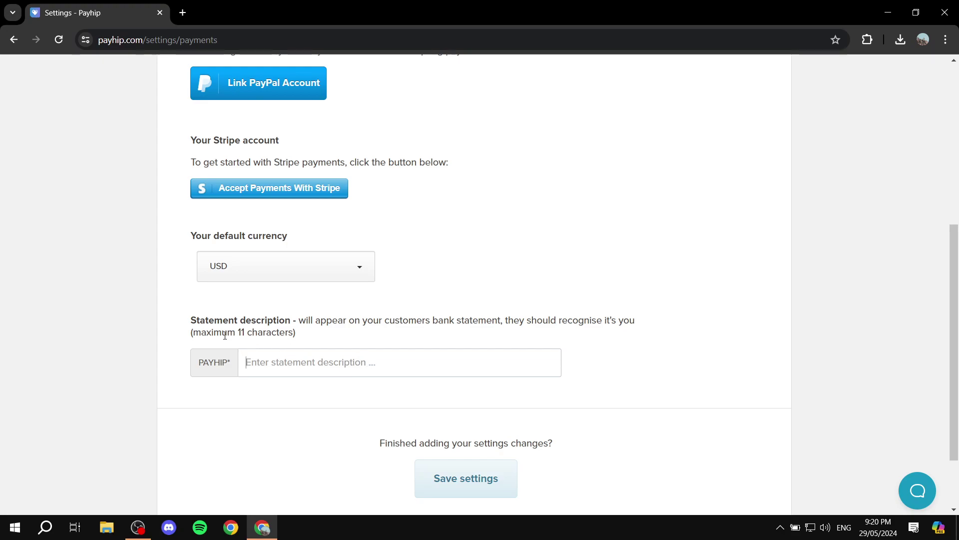
{"action": "left_click_drag", "start_coordinate": [222, 334], "coordinate": [262, 333]}
{"action": "left_click", "coordinate": [337, 342]}
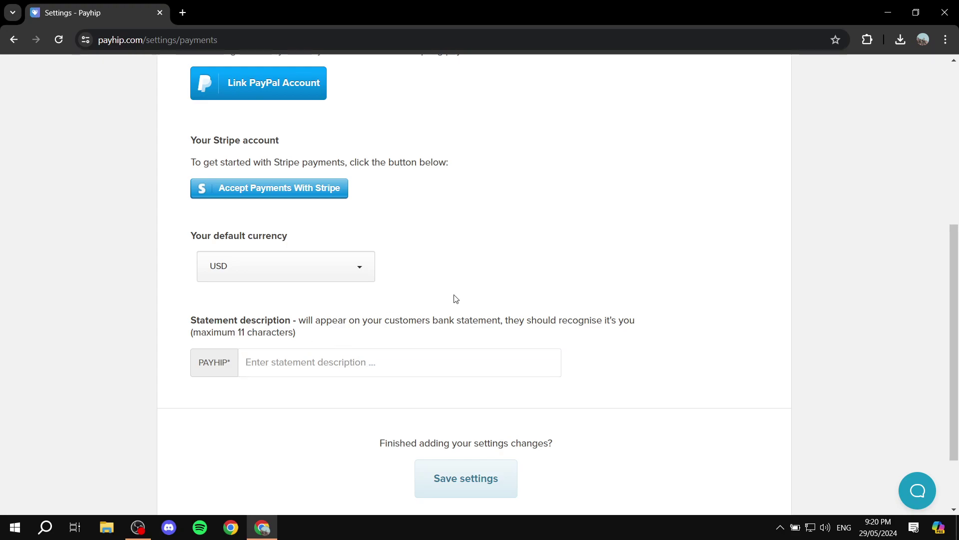
Step: Review the PayPal and Stripe account sections in the payment details and compare the two ways to accept payments
{"action": "scroll", "coordinate": [453, 296], "scroll_direction": "up", "scroll_amount": 5}
{"action": "scroll", "coordinate": [453, 295], "scroll_direction": "down", "scroll_amount": 3}
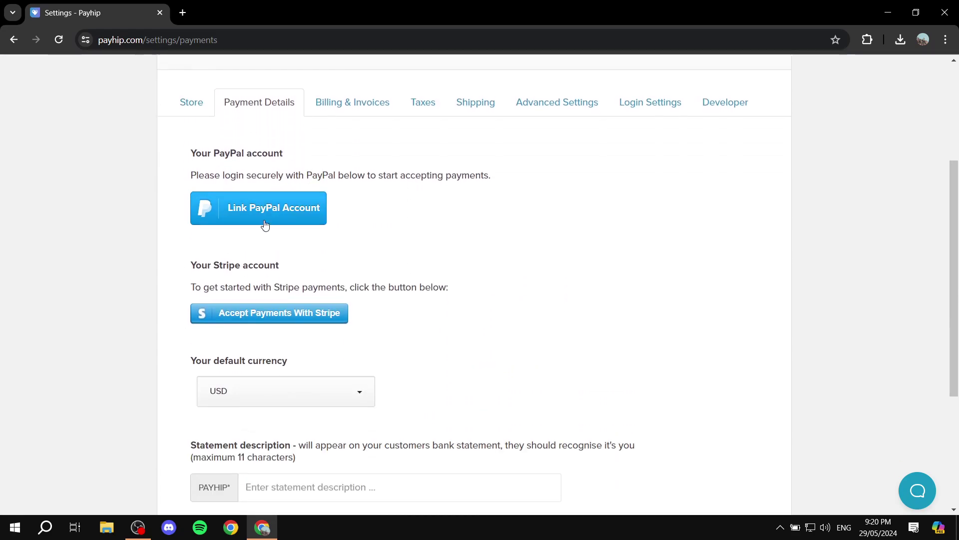
{"action": "left_click_drag", "start_coordinate": [189, 153], "coordinate": [333, 158]}
{"action": "left_click", "coordinate": [333, 157]}
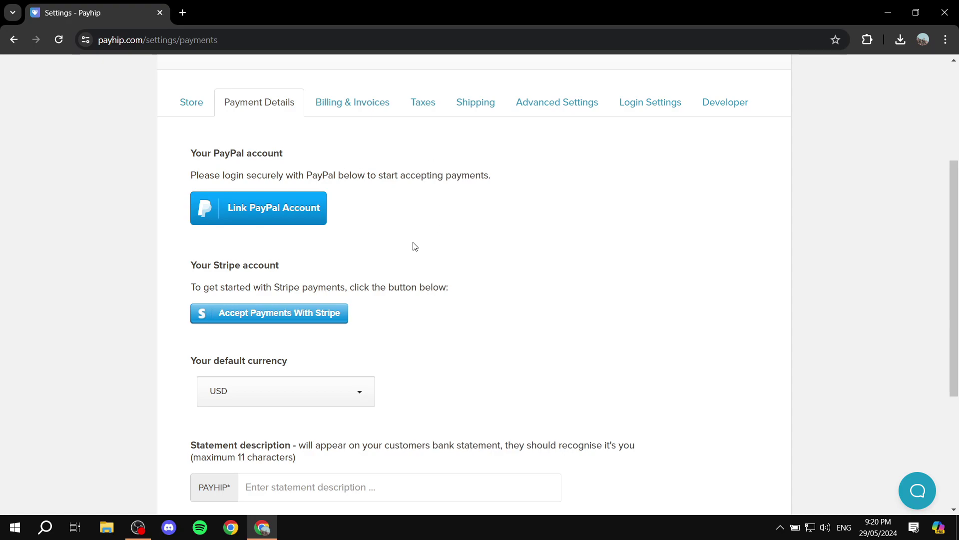
{"action": "left_click_drag", "start_coordinate": [189, 265], "coordinate": [310, 267]}
{"action": "left_click", "coordinate": [310, 268]}
{"action": "left_click_drag", "start_coordinate": [175, 148], "coordinate": [310, 154]}
{"action": "left_click", "coordinate": [310, 154]}
{"action": "left_click_drag", "start_coordinate": [188, 266], "coordinate": [305, 268]}
{"action": "left_click", "coordinate": [306, 269]}
{"action": "left_click_drag", "start_coordinate": [184, 149], "coordinate": [364, 149]}
{"action": "left_click", "coordinate": [365, 150]}
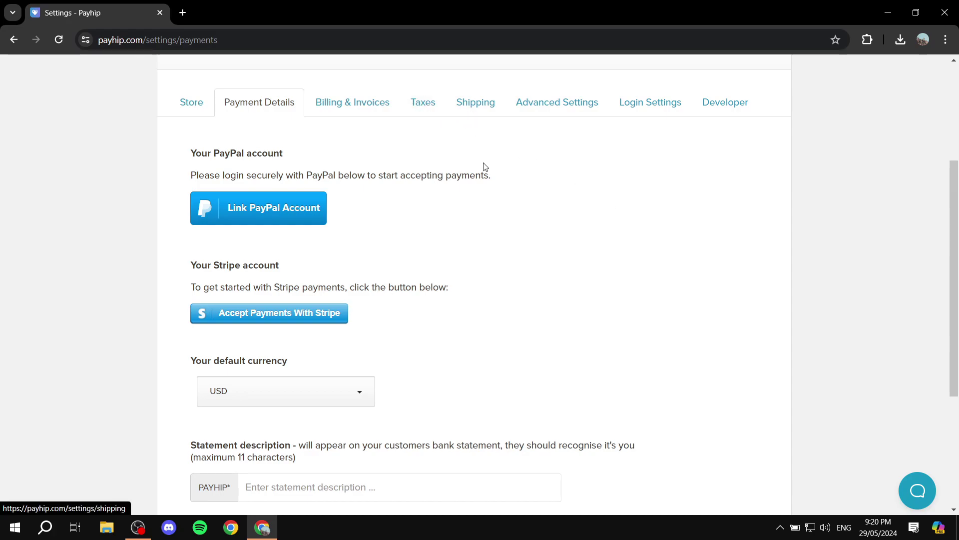
Step: Return to the dashboard, open the store design editor from the store essentials, and look over the home page layout
{"action": "scroll", "coordinate": [419, 258], "scroll_direction": "up", "scroll_amount": 4}
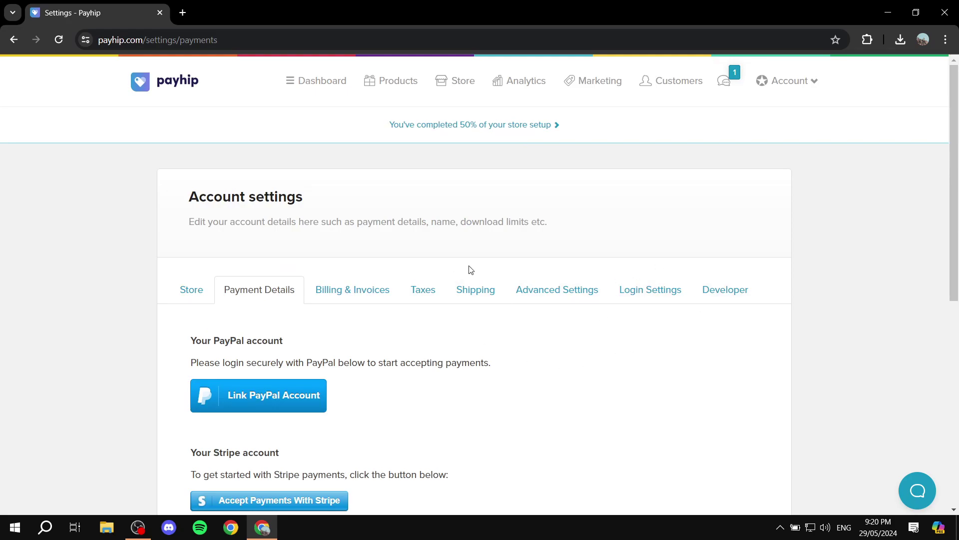
{"action": "left_click", "coordinate": [317, 80]}
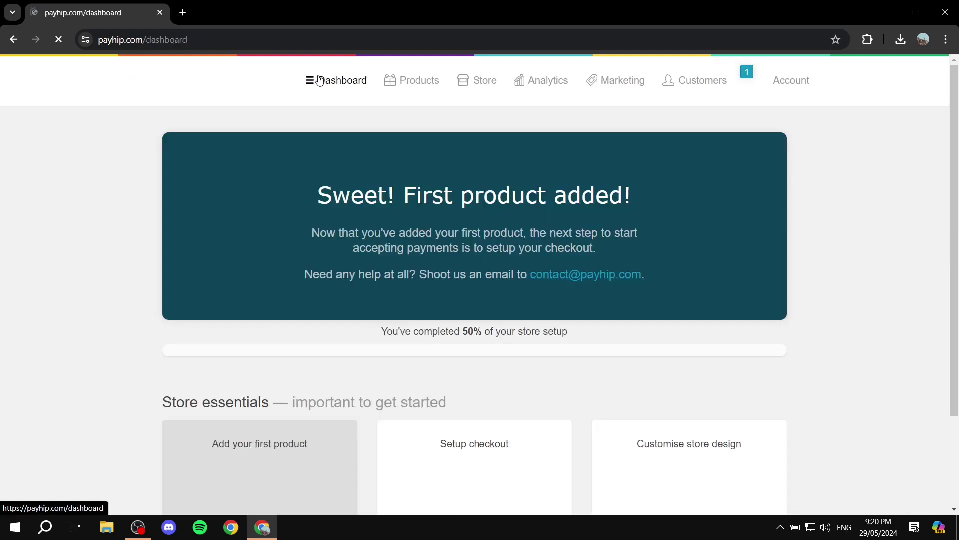
{"action": "scroll", "coordinate": [725, 340], "scroll_direction": "down", "scroll_amount": 2}
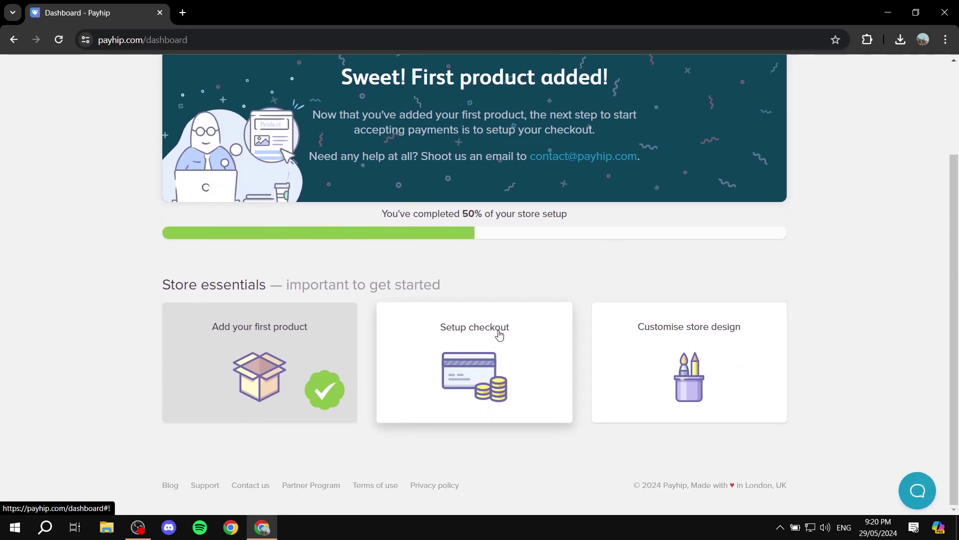
{"action": "left_click", "coordinate": [735, 363]}
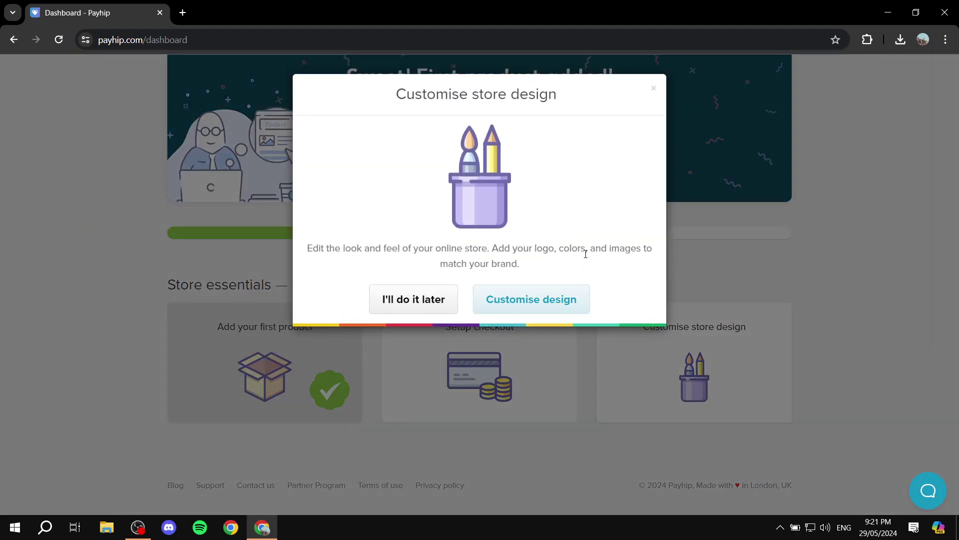
{"action": "left_click", "coordinate": [517, 309]}
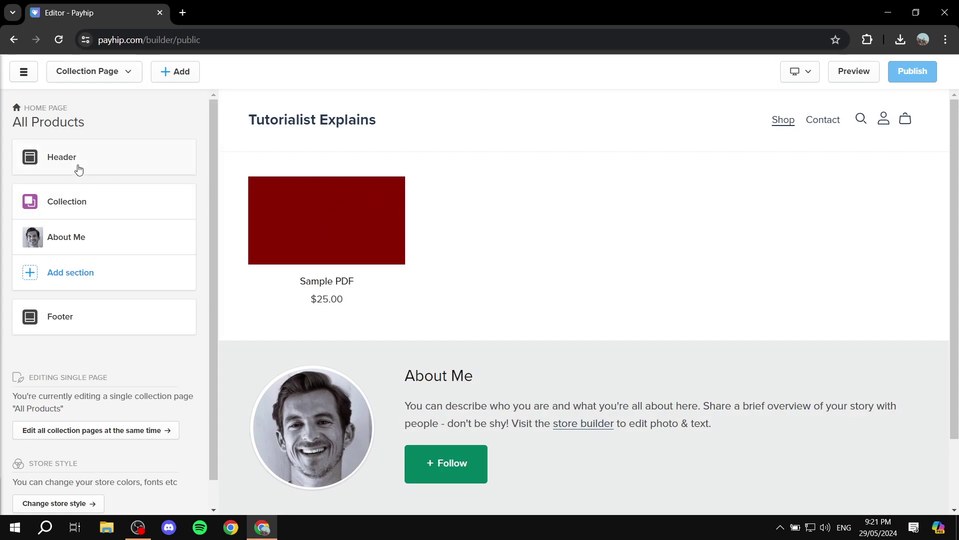
{"action": "scroll", "coordinate": [639, 281], "scroll_direction": "down", "scroll_amount": 2}
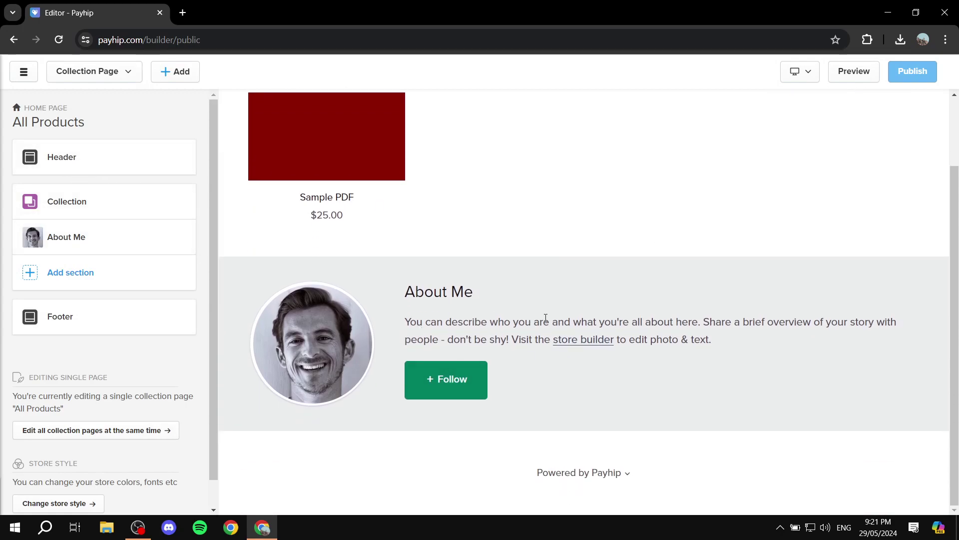
{"action": "scroll", "coordinate": [636, 204], "scroll_direction": "up", "scroll_amount": 2}
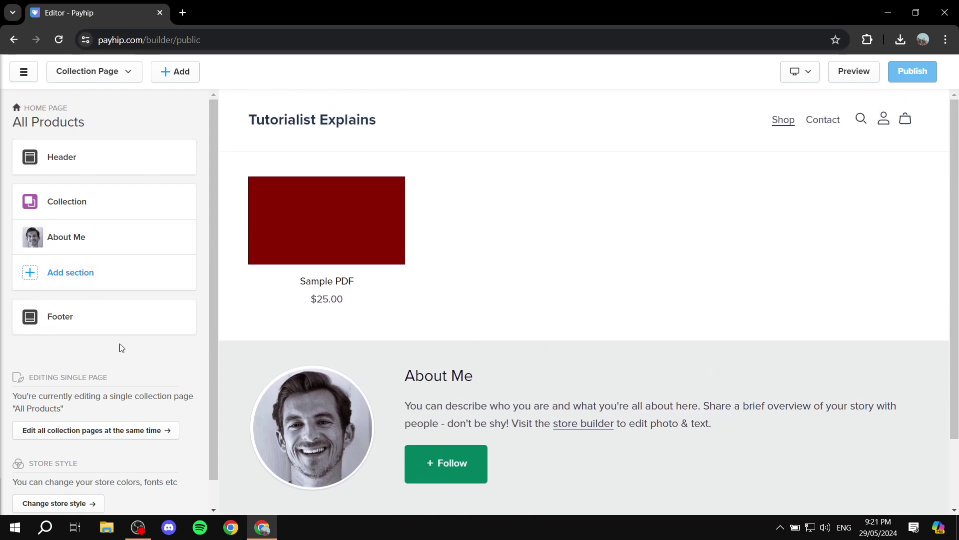
Step: Upload the TUTORIAL image as the header's store logo, save the changes, and return to the home page's section list
{"action": "left_click", "coordinate": [71, 161]}
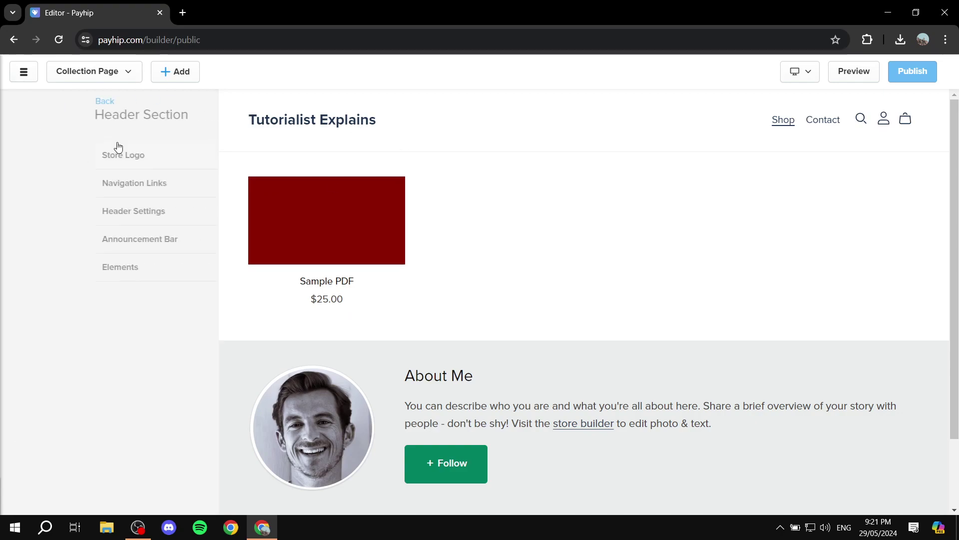
{"action": "left_click", "coordinate": [172, 155]}
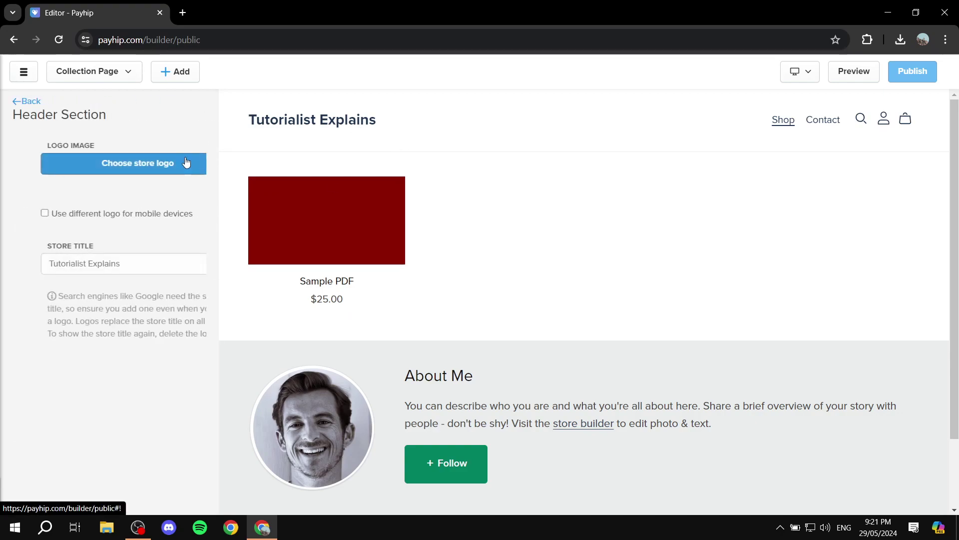
{"action": "left_click", "coordinate": [107, 167]}
{"action": "left_click", "coordinate": [64, 164]}
{"action": "scroll", "coordinate": [472, 362], "scroll_direction": "down", "scroll_amount": 2}
{"action": "double_click", "coordinate": [298, 420]}
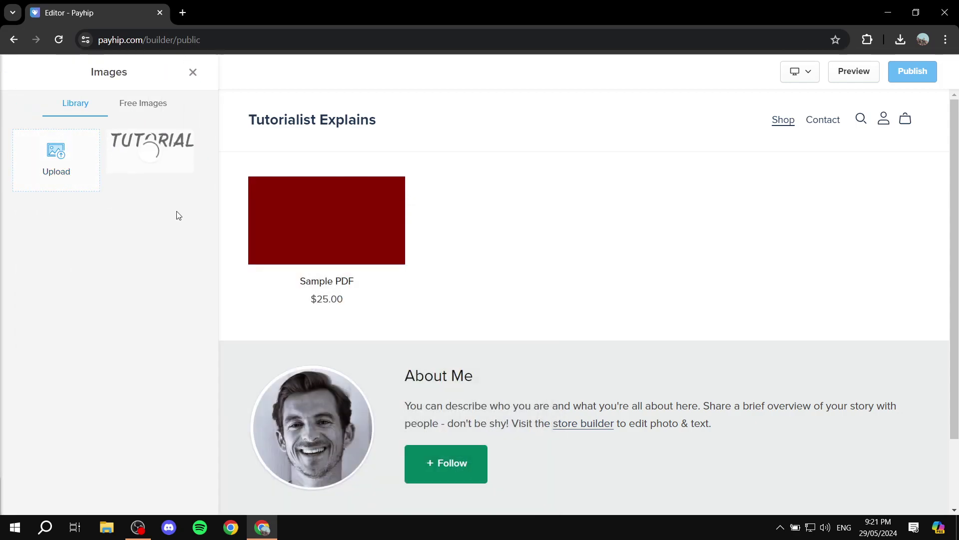
{"action": "left_click", "coordinate": [146, 153]}
{"action": "left_click", "coordinate": [124, 492]}
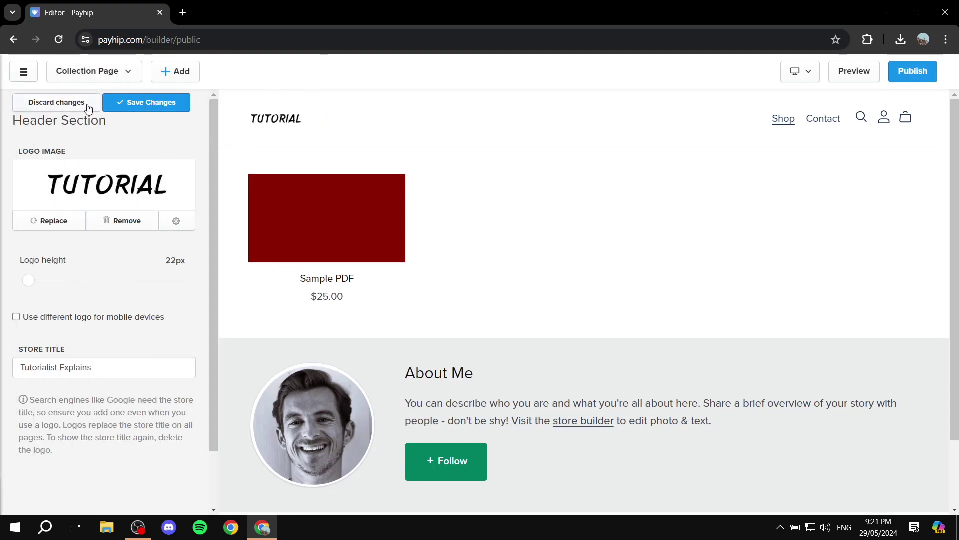
{"action": "left_click", "coordinate": [159, 102]}
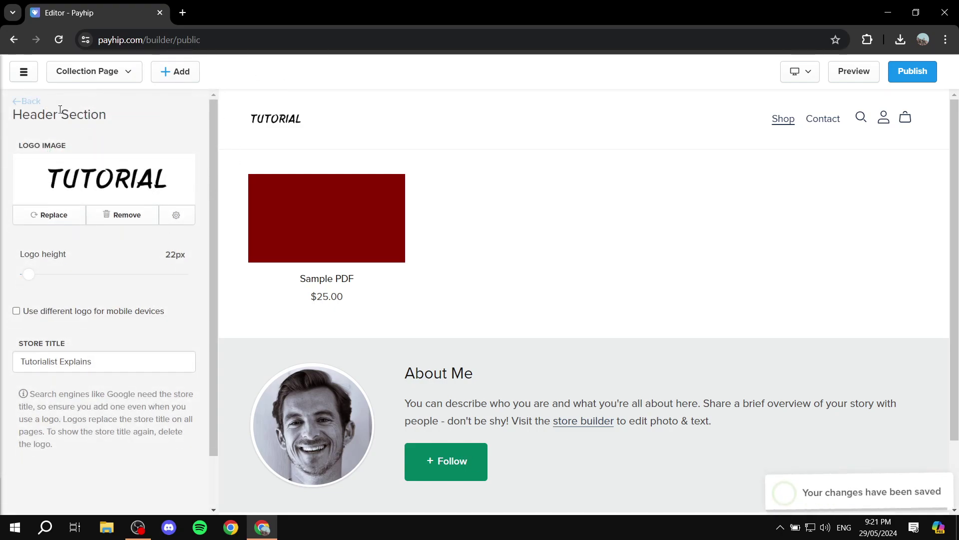
{"action": "left_click", "coordinate": [28, 101]}
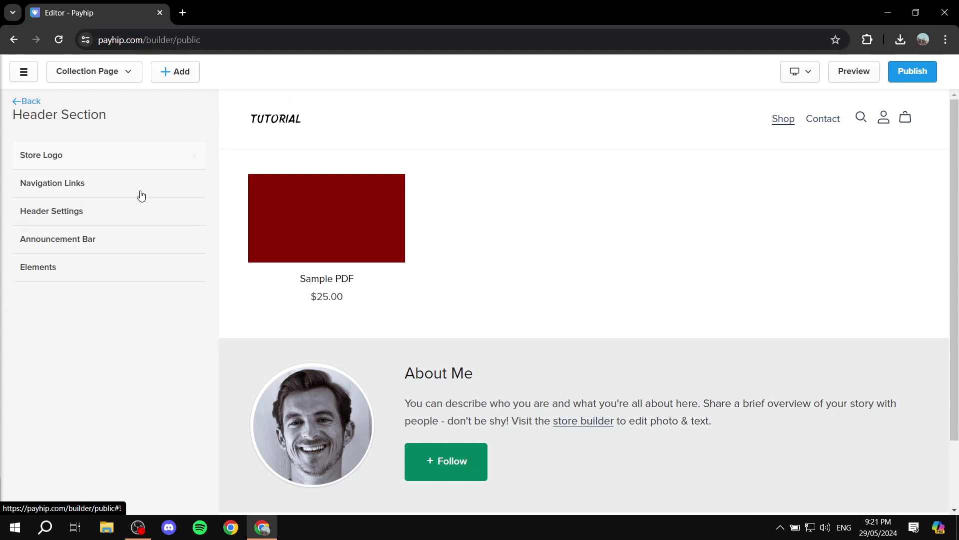
{"action": "left_click", "coordinate": [19, 102]}
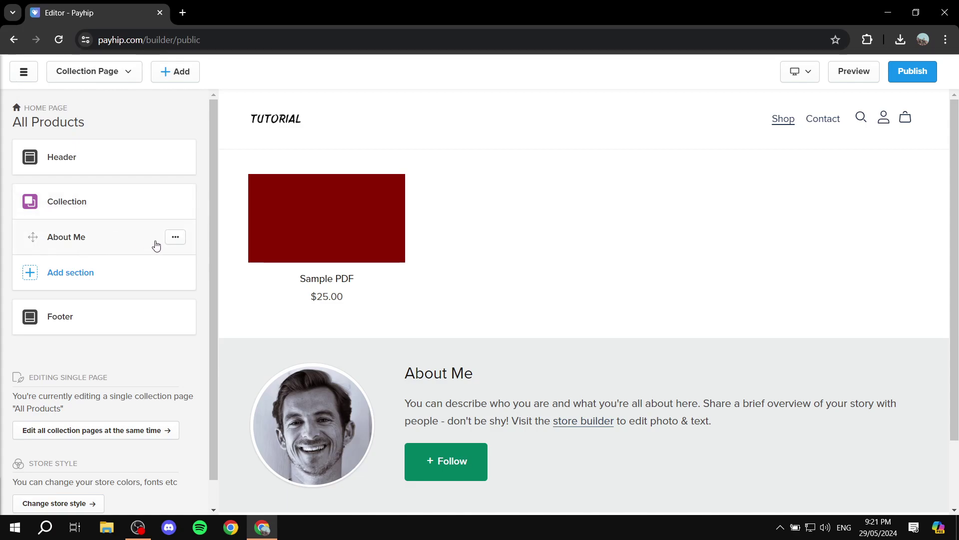
Step: View the Image With Text templates for a new section, close the picker without adding one, and publish the store design
{"action": "left_click", "coordinate": [81, 276]}
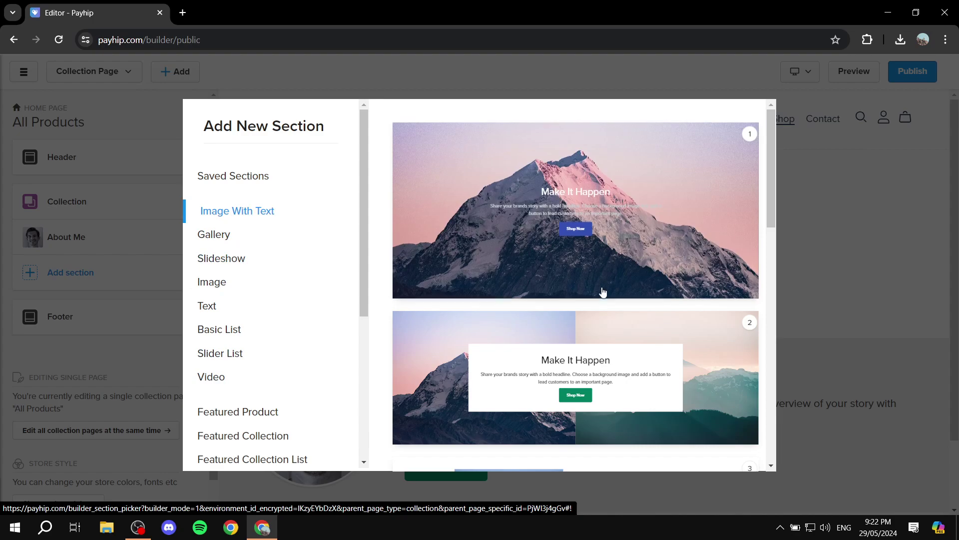
{"action": "left_click", "coordinate": [825, 189]}
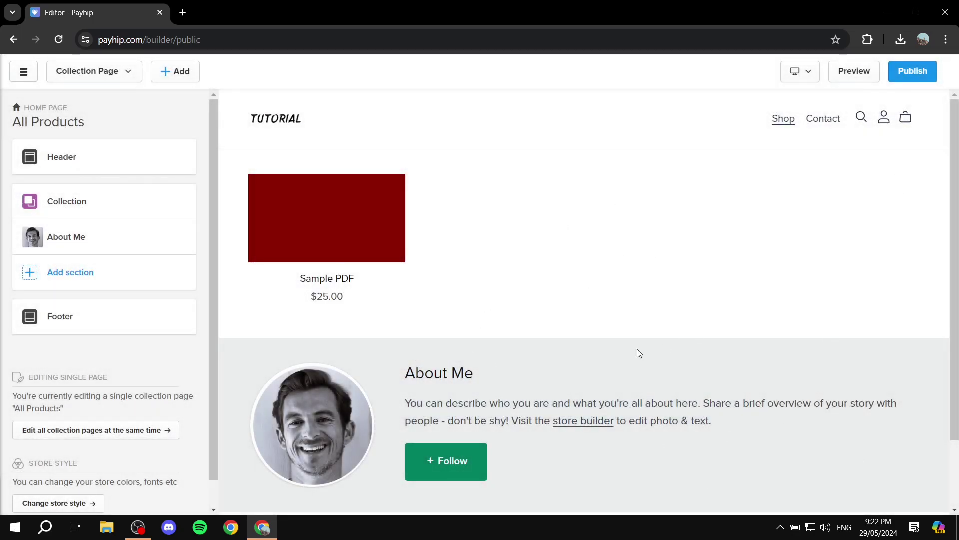
{"action": "left_click", "coordinate": [913, 71]}
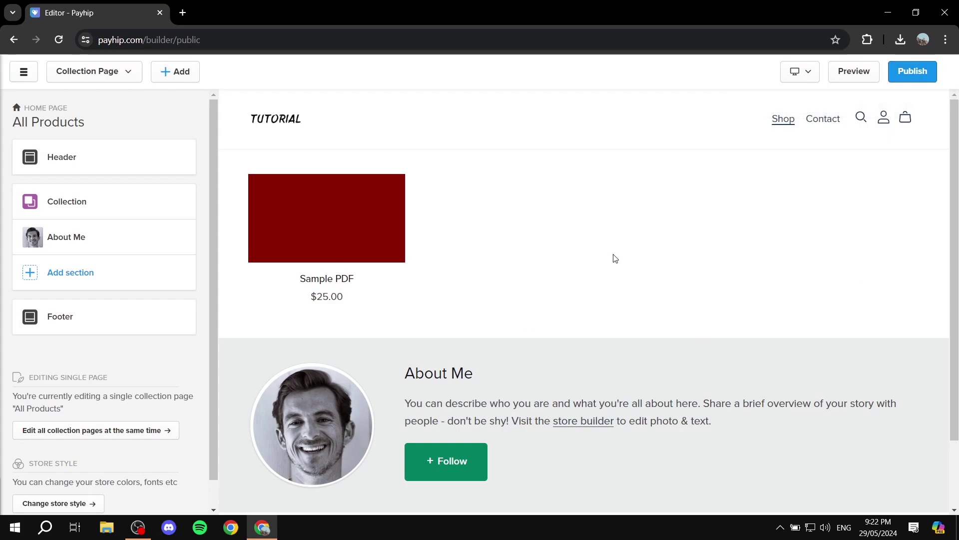